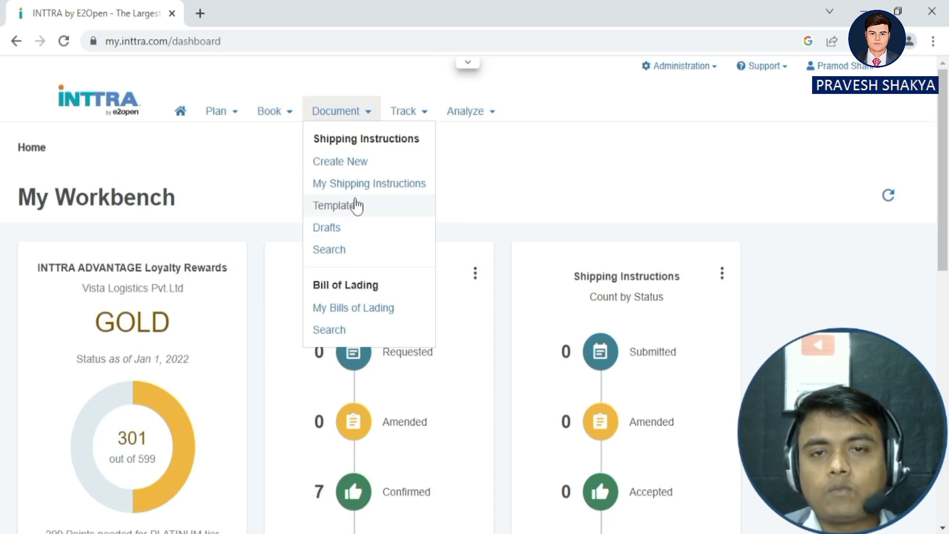
Browse the Track, Analyze and Book menus, then start a booking via Book > Create New.
{"action": "left_click", "coordinate": [423, 118]}
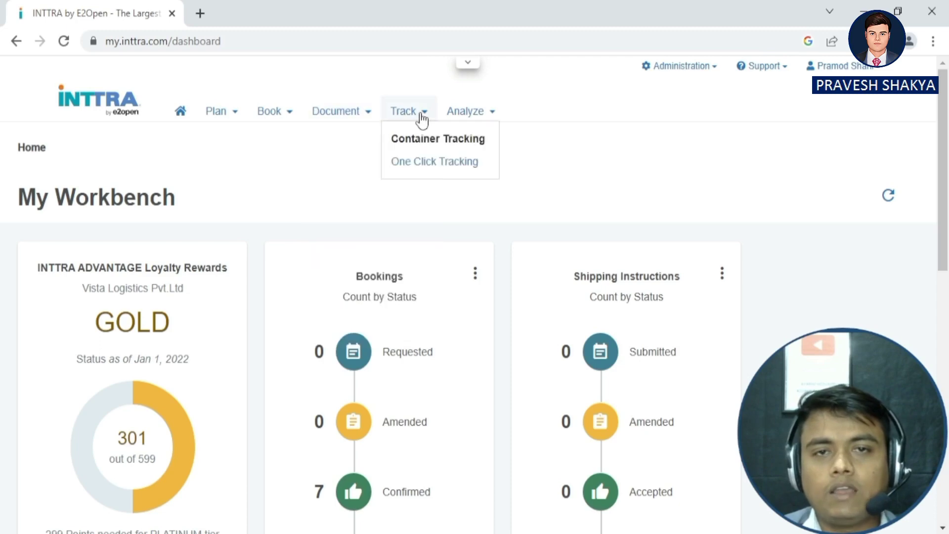
{"action": "left_click", "coordinate": [482, 119]}
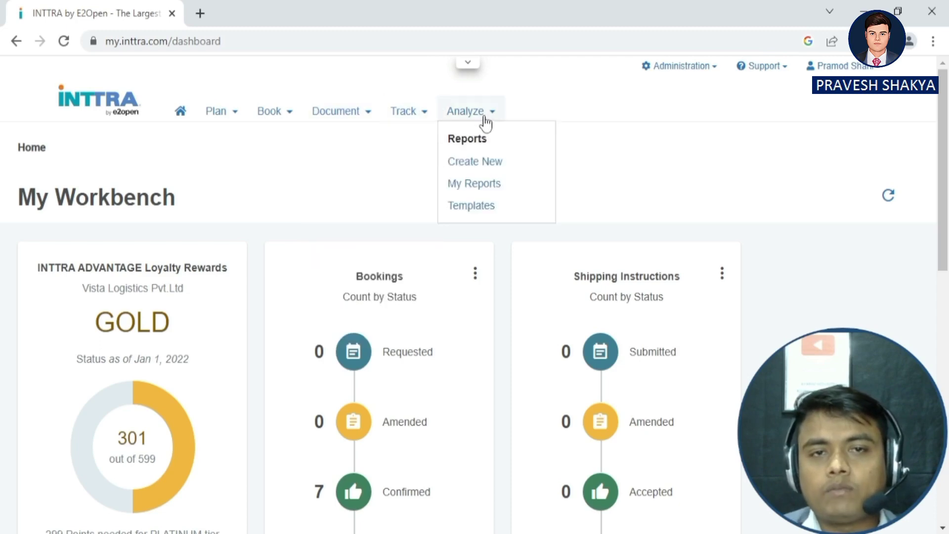
{"action": "left_click", "coordinate": [278, 119]}
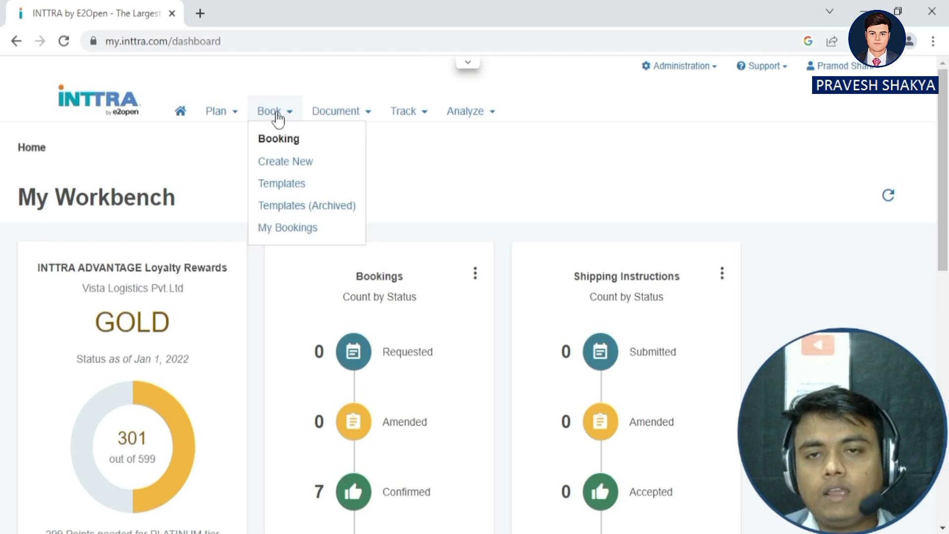
{"action": "left_click", "coordinate": [282, 164]}
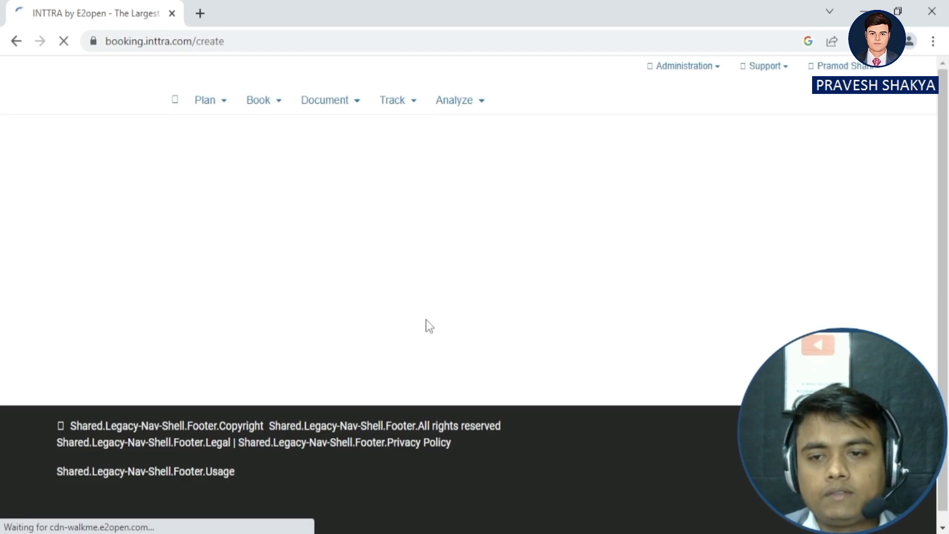
Let the Create Booking Request form load, return to its top, and show the carrier list.
{"action": "scroll", "coordinate": [247, 252], "scroll_direction": "down", "scroll_amount": 3}
{"action": "scroll", "coordinate": [254, 258], "scroll_direction": "down", "scroll_amount": 3}
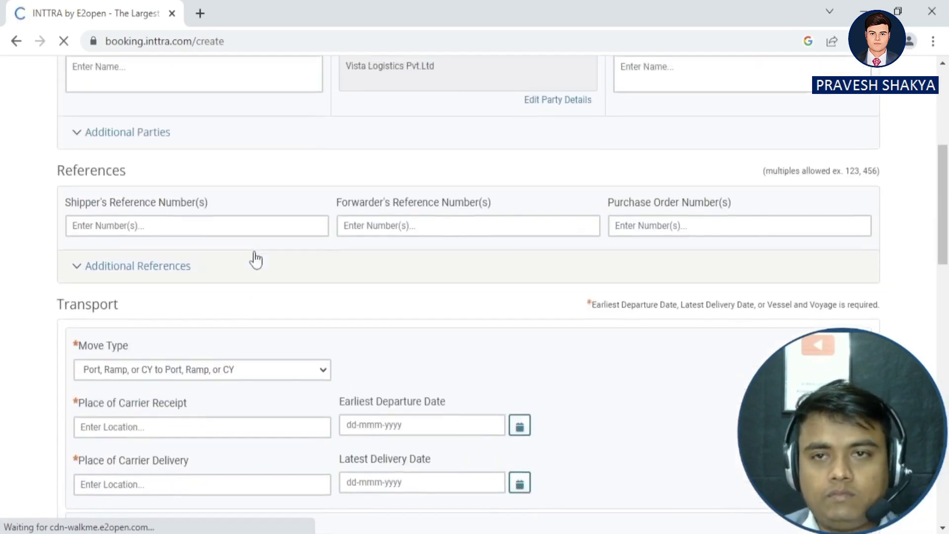
{"action": "scroll", "coordinate": [218, 252], "scroll_direction": "up", "scroll_amount": 6}
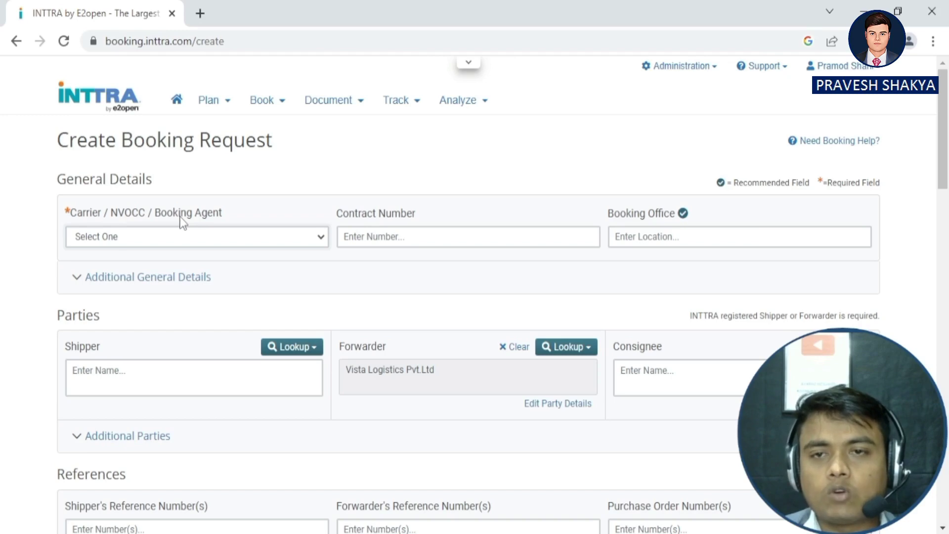
{"action": "left_click", "coordinate": [180, 237]}
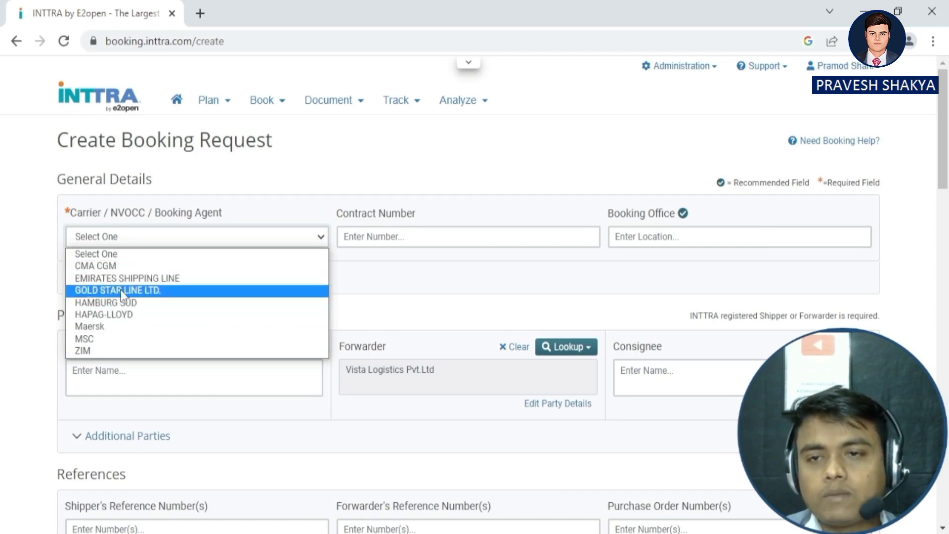
Choose HAPAG-LLOYD as the carrier and enter contract number 1823345.
{"action": "left_click", "coordinate": [113, 316]}
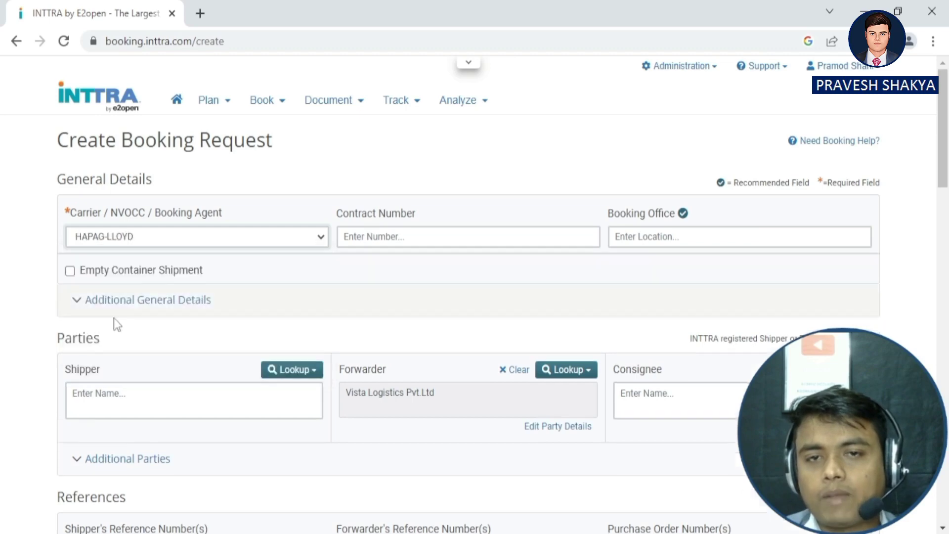
{"action": "left_click", "coordinate": [383, 239]}
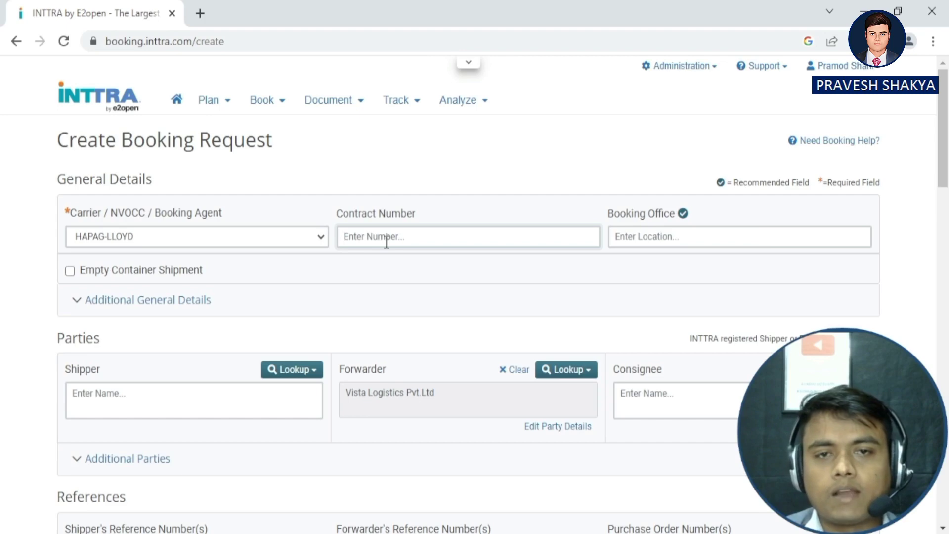
{"action": "type", "text": "sdfasf"}
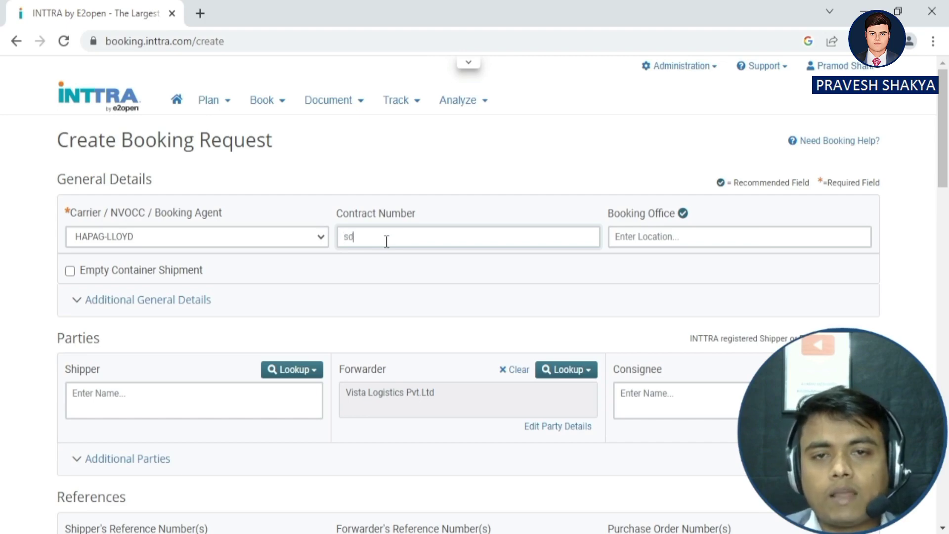
{"action": "key", "text": "BackSpace"}
{"action": "key", "text": "BackSpace"}
{"action": "key", "text": "BackSpace"}
{"action": "key", "text": "BackSpace"}
{"action": "key", "text": "BackSpace"}
{"action": "key", "text": "BackSpace"}
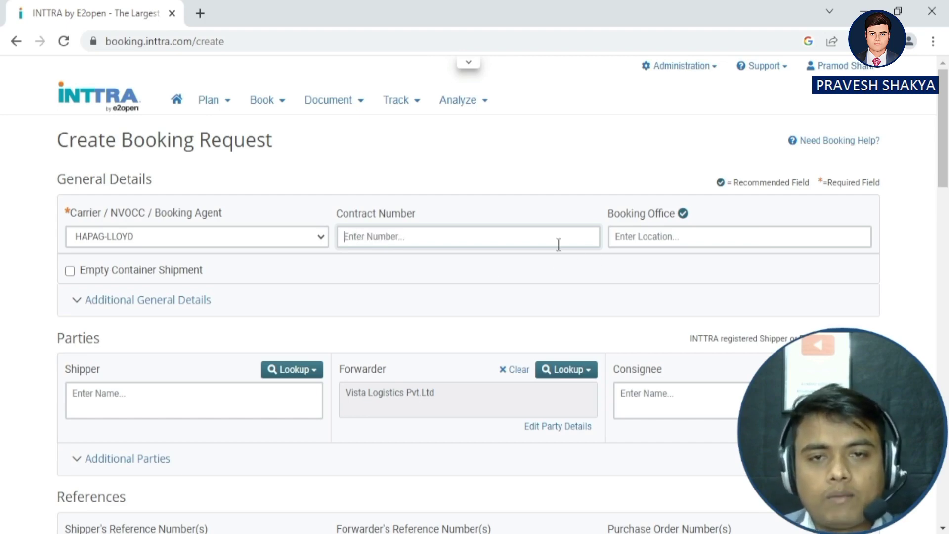
{"action": "type", "text": "1823345"}
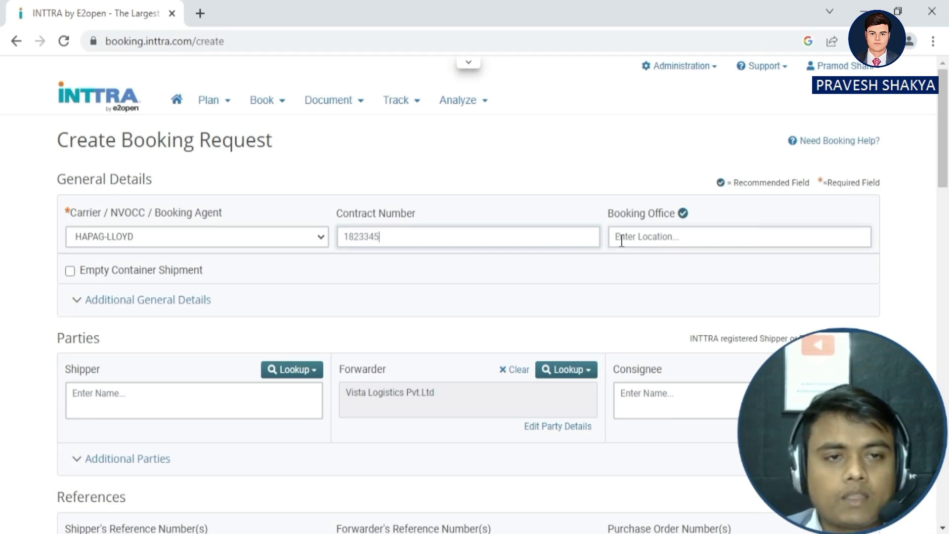
Set the booking office to New Delhi, Delhi, INDIA (INICD).
{"action": "left_click", "coordinate": [621, 240]}
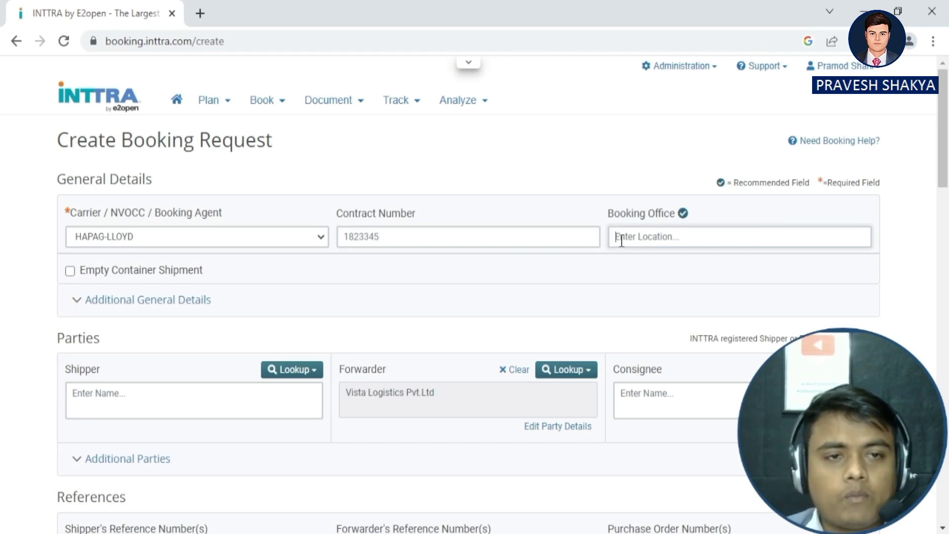
{"action": "type", "text": "deli"}
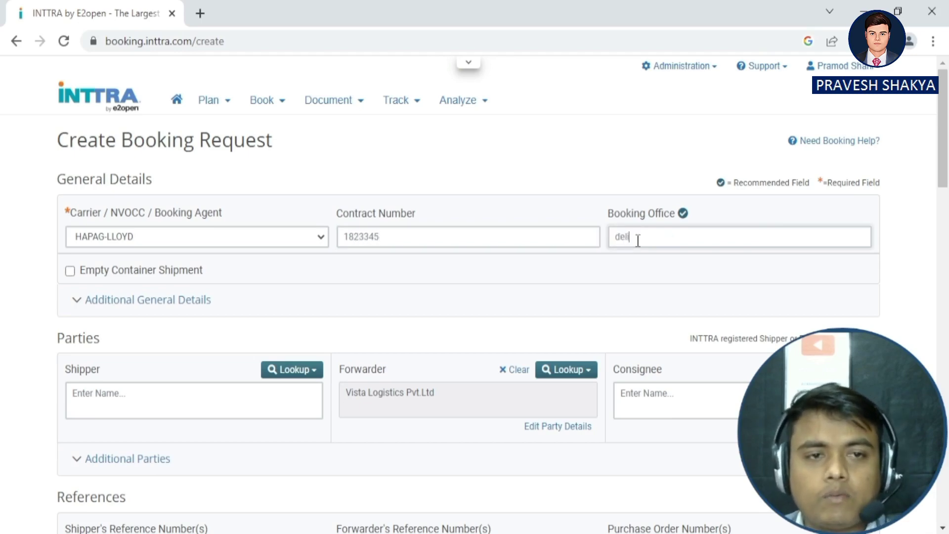
{"action": "key", "text": "BackSpace"}
{"action": "key", "text": "BackSpace"}
{"action": "key", "text": "BackSpace"}
{"action": "key", "text": "BackSpace"}
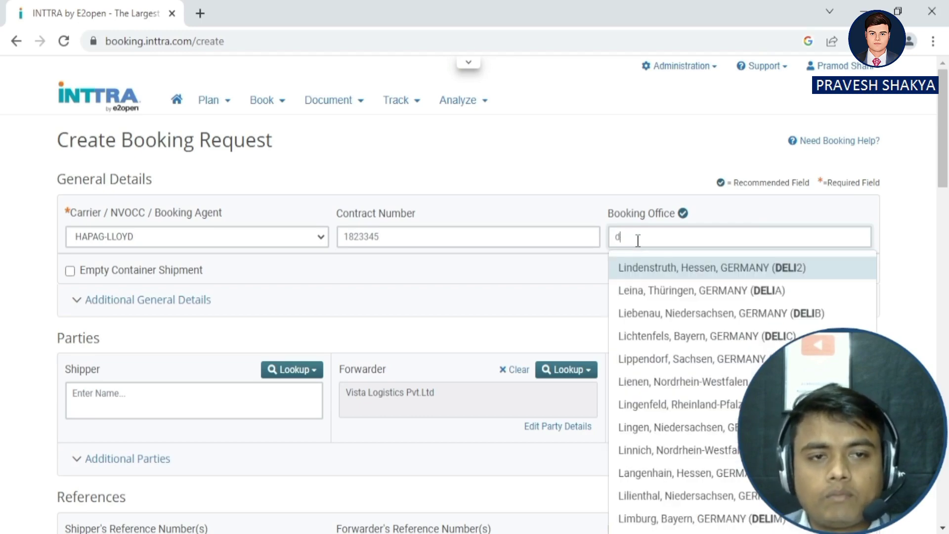
{"action": "type", "text": "new dehli"}
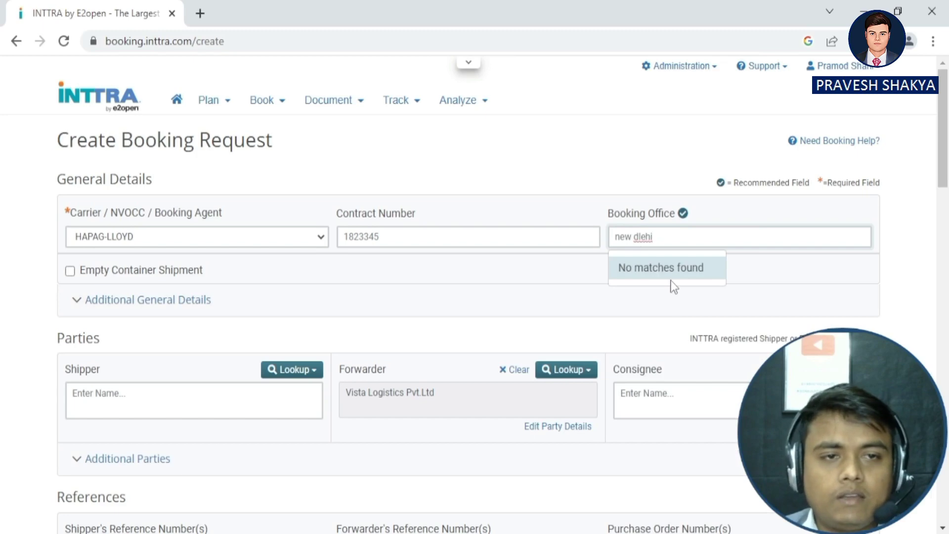
{"action": "key", "text": "BackSpace"}
{"action": "key", "text": "BackSpace"}
{"action": "key", "text": "BackSpace"}
{"action": "type", "text": "le"}
{"action": "key", "text": "BackSpace"}
{"action": "key", "text": "BackSpace"}
{"action": "type", "text": "elhi"}
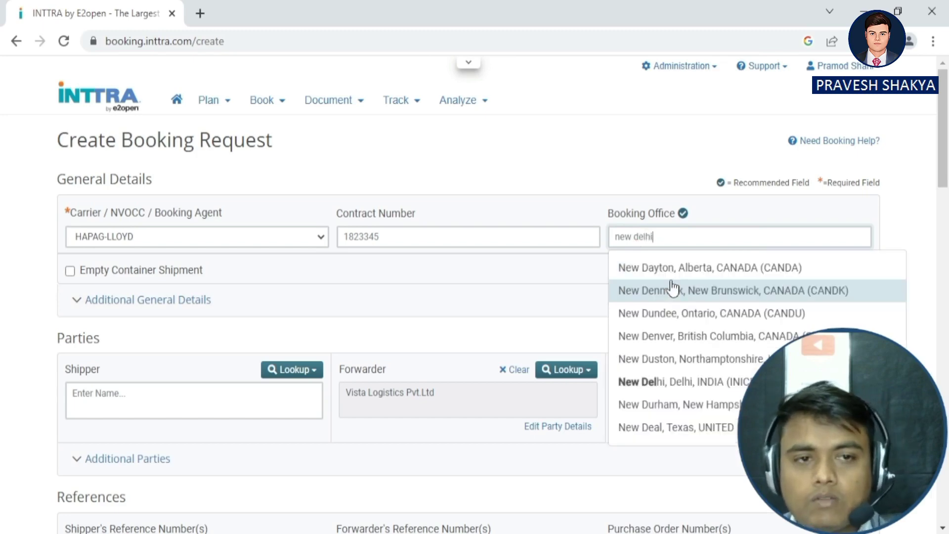
{"action": "left_click", "coordinate": [685, 275]}
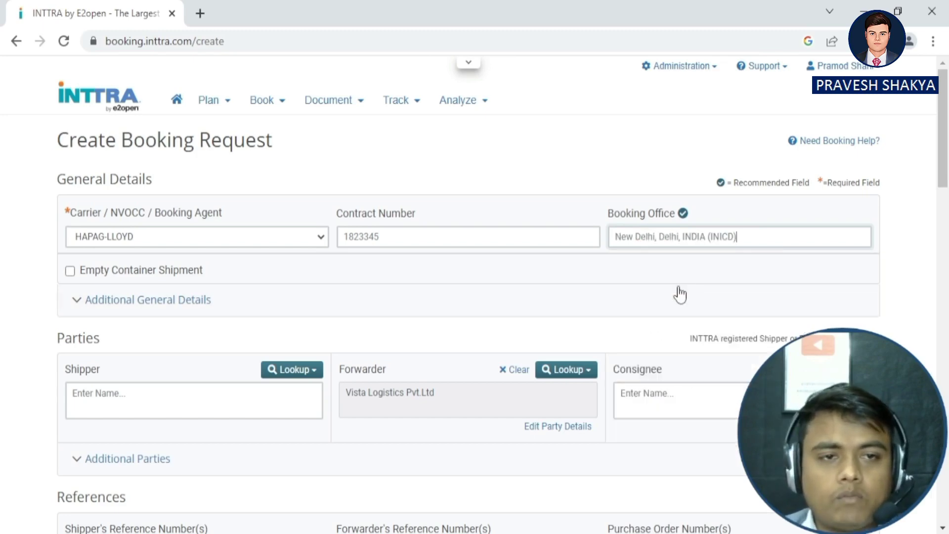
{"action": "scroll", "coordinate": [152, 320], "scroll_direction": "down", "scroll_amount": 3}
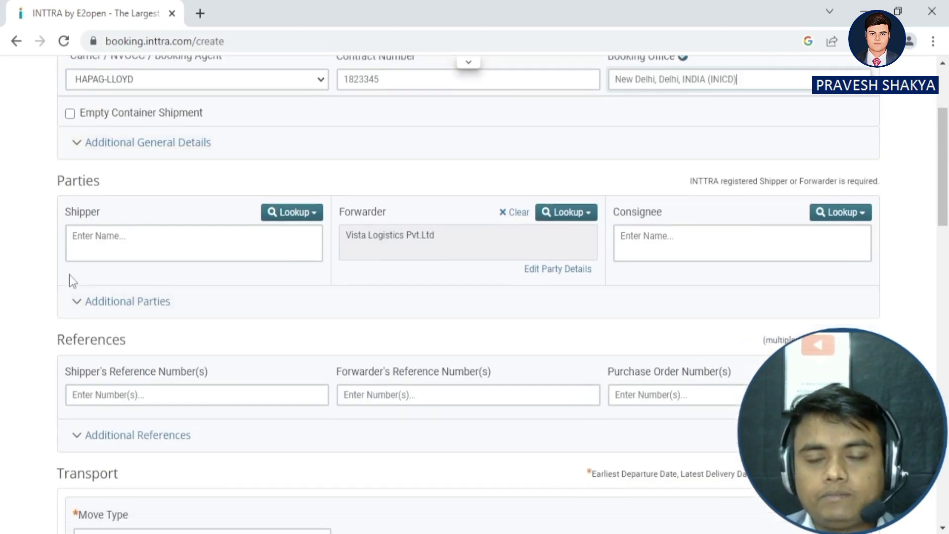
Enter the shipper company name VISTA LOGISTICS PVT LTD in the Shipper box.
{"action": "left_click", "coordinate": [102, 241]}
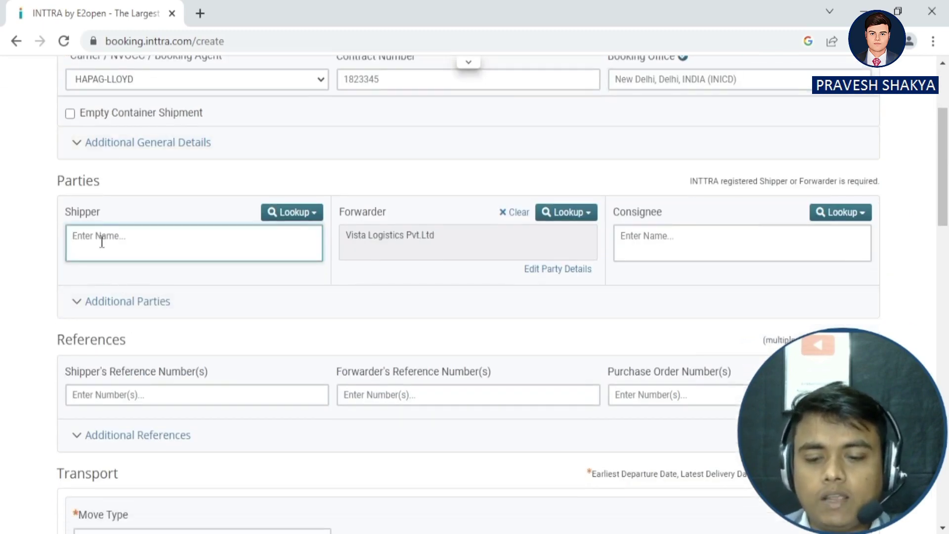
{"action": "type", "text": "vis"}
{"action": "key", "text": "BackSpace"}
{"action": "key", "text": "BackSpace"}
{"action": "key", "text": "BackSpace"}
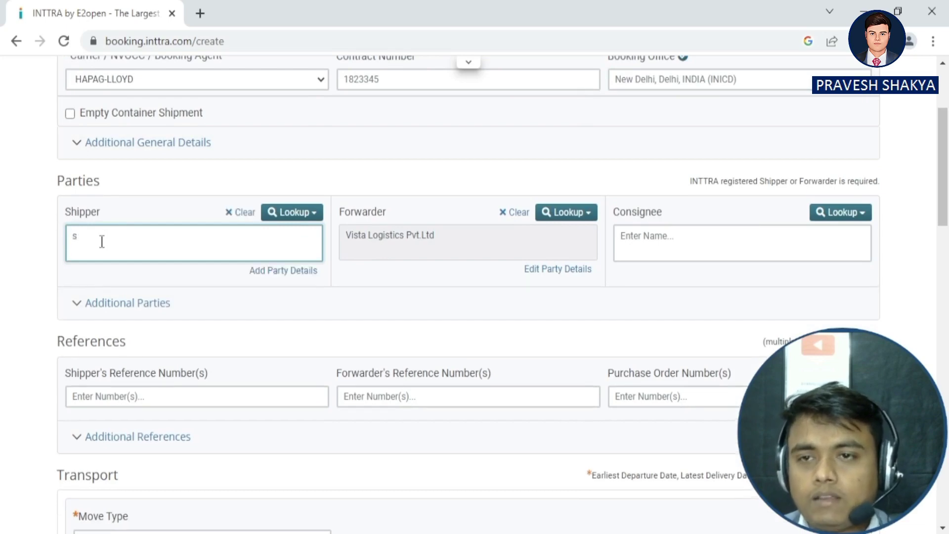
{"action": "type", "text": "VISTA LOGIS"}
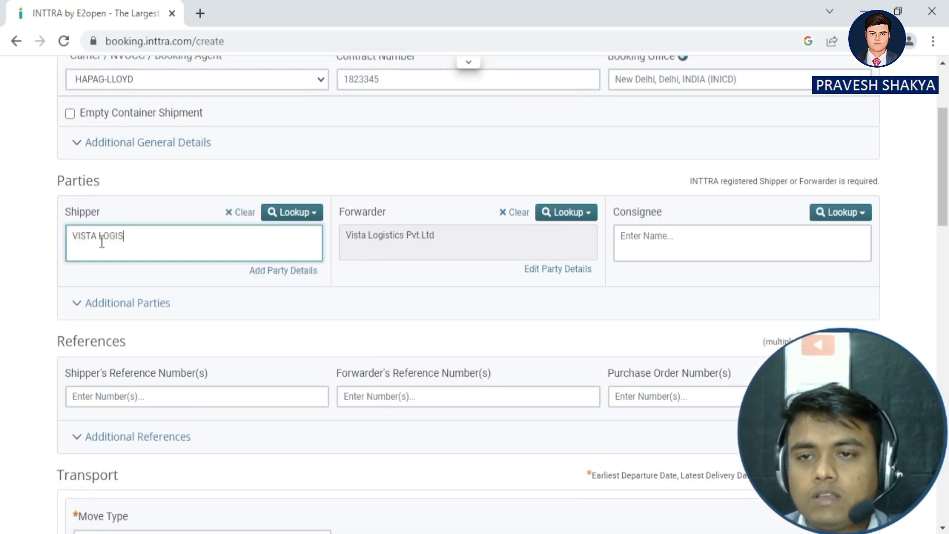
{"action": "type", "text": "TICS "}
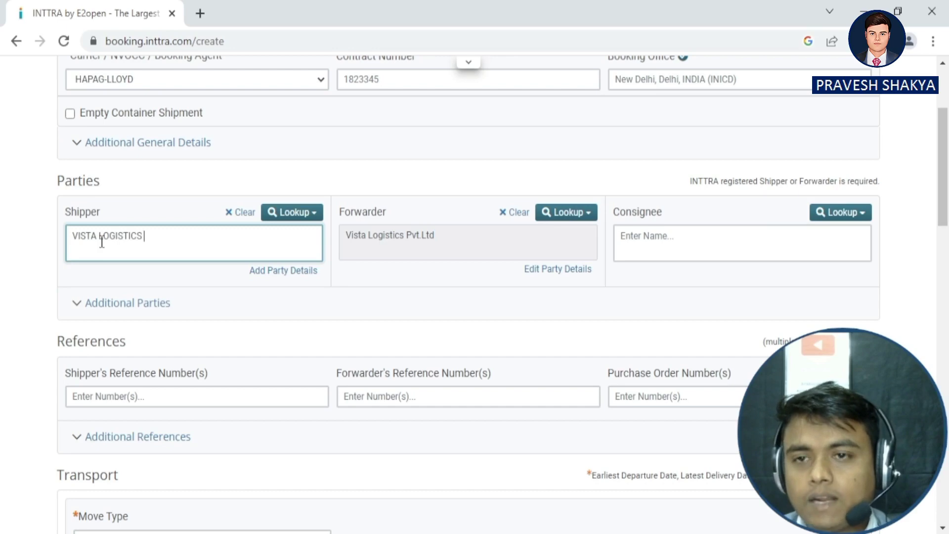
{"action": "type", "text": "PVTLTD"}
{"action": "key", "text": "BackSpace"}
{"action": "key", "text": "BackSpace"}
{"action": "key", "text": "BackSpace"}
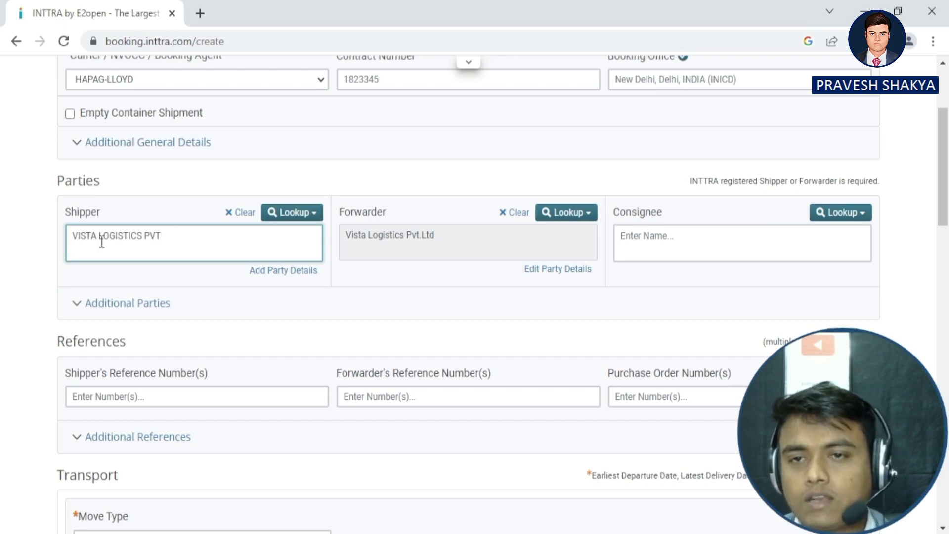
{"action": "type", "text": "LTD"}
{"action": "key", "text": "BackSpace"}
{"action": "key", "text": "BackSpace"}
{"action": "key", "text": "BackSpace"}
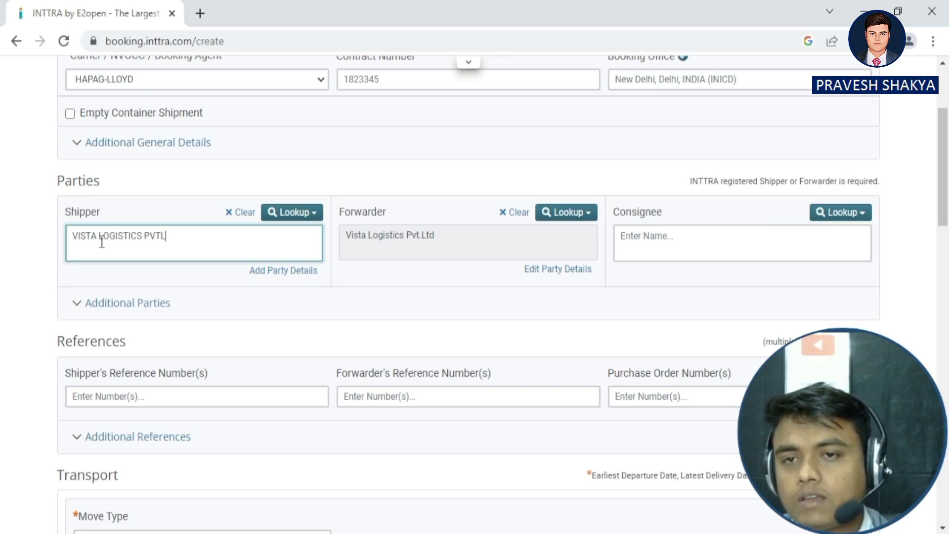
{"action": "type", "text": "LTD"}
Add the shipper's street address on a second line of the Shipper box.
{"action": "key", "text": "Return"}
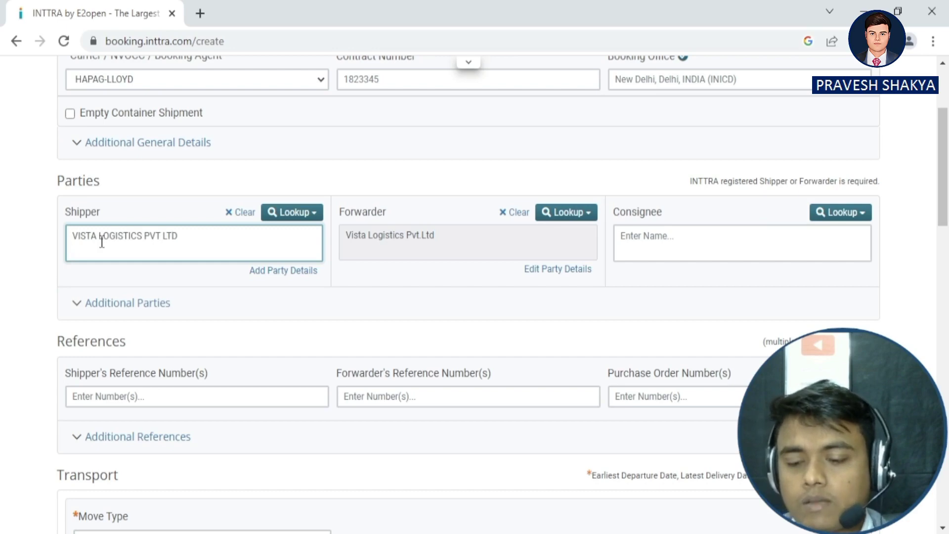
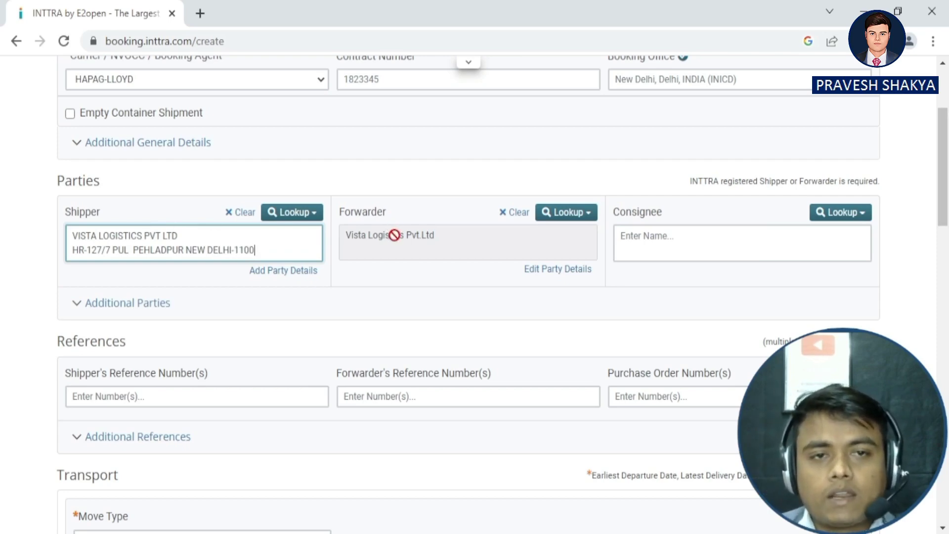
{"action": "scroll", "coordinate": [437, 281], "scroll_direction": "up", "scroll_amount": 3}
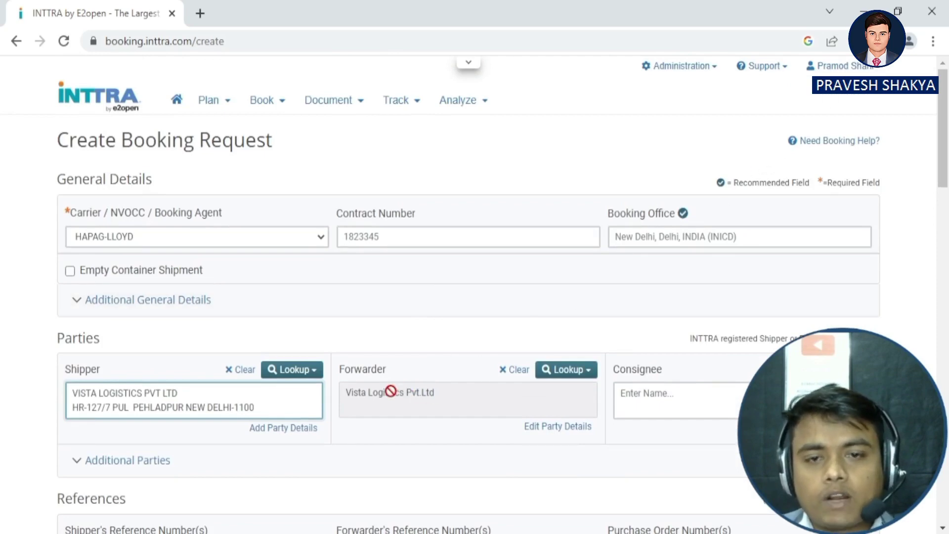
{"action": "scroll", "coordinate": [426, 402], "scroll_direction": "down", "scroll_amount": 5}
Accept the 35-character truncation alert and scroll down to the Transport section.
{"action": "left_click", "coordinate": [634, 169]}
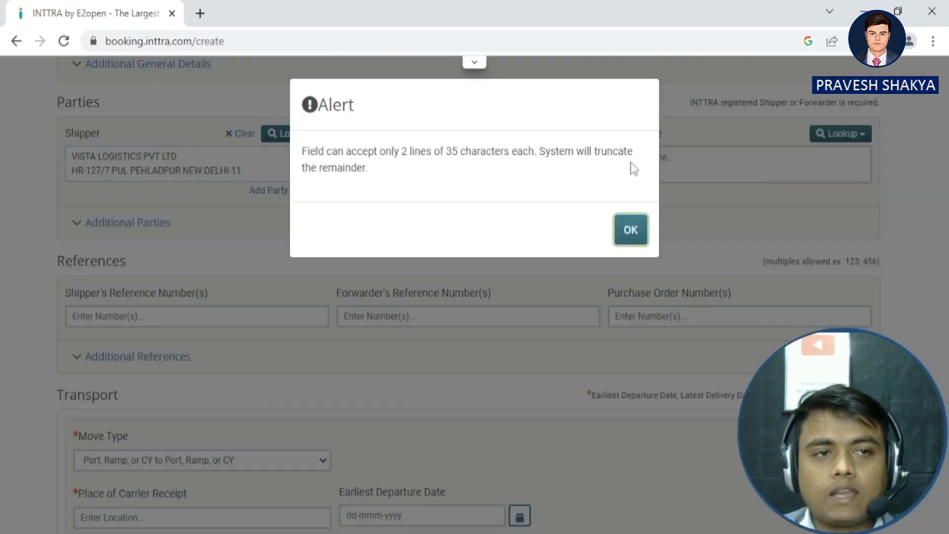
{"action": "left_click", "coordinate": [628, 229]}
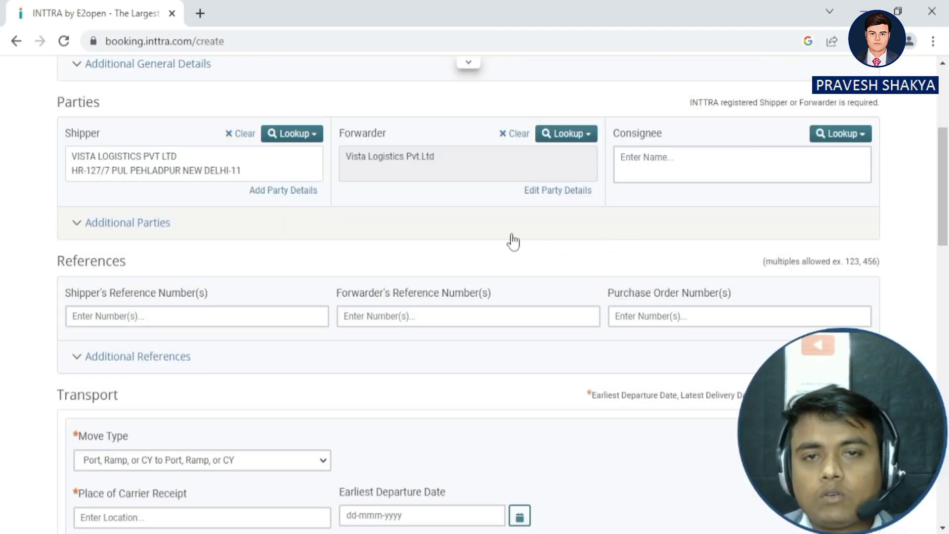
{"action": "scroll", "coordinate": [514, 242], "scroll_direction": "down", "scroll_amount": 2}
{"action": "left_click", "coordinate": [688, 95]}
{"action": "scroll", "coordinate": [633, 140], "scroll_direction": "up", "scroll_amount": 4}
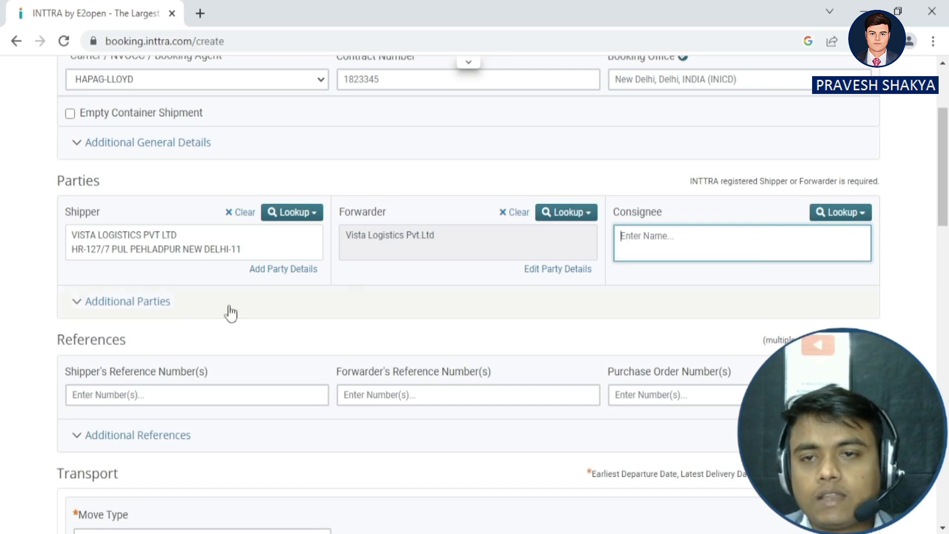
{"action": "scroll", "coordinate": [189, 328], "scroll_direction": "down", "scroll_amount": 1}
{"action": "scroll", "coordinate": [301, 283], "scroll_direction": "down", "scroll_amount": 4}
{"action": "scroll", "coordinate": [608, 190], "scroll_direction": "up", "scroll_amount": 4}
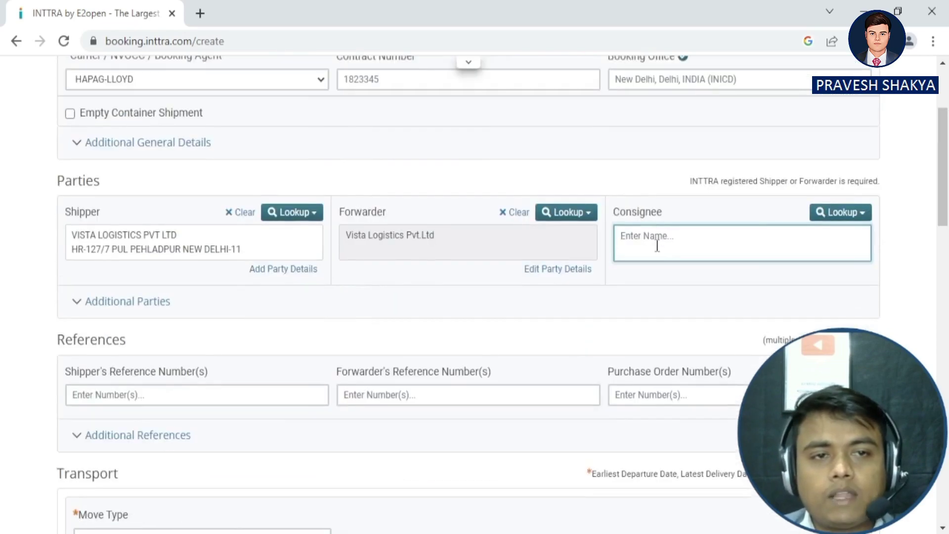
{"action": "scroll", "coordinate": [301, 323], "scroll_direction": "down", "scroll_amount": 7}
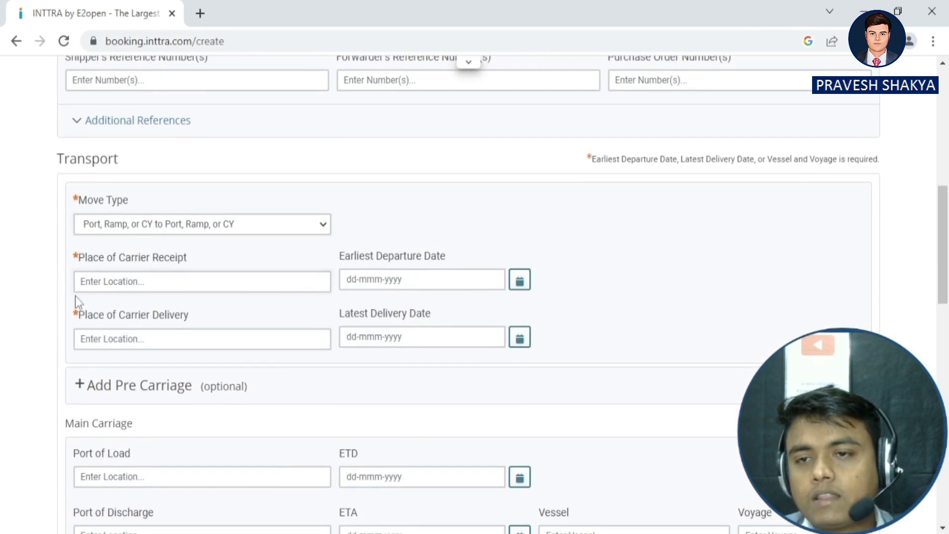
{"action": "scroll", "coordinate": [84, 267], "scroll_direction": "up", "scroll_amount": 5}
{"action": "scroll", "coordinate": [110, 295], "scroll_direction": "down", "scroll_amount": 2}
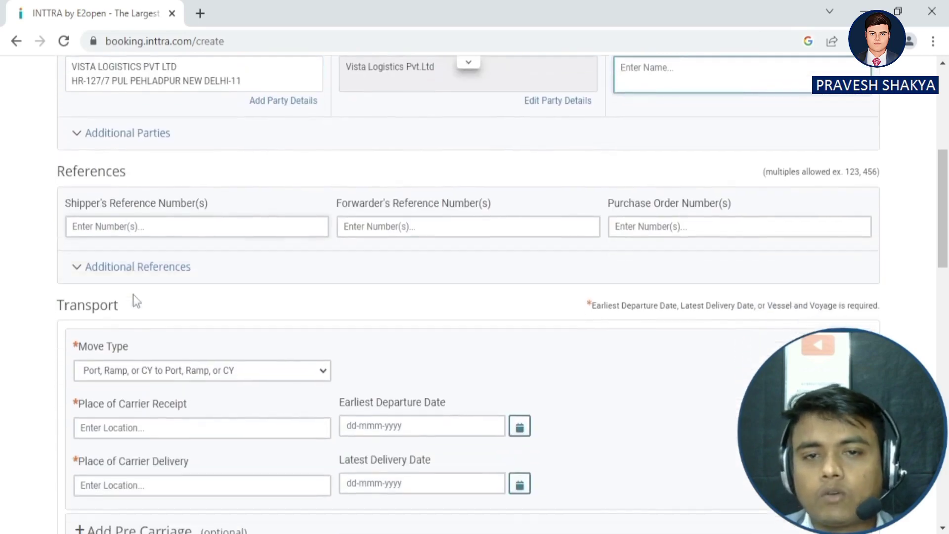
{"action": "scroll", "coordinate": [133, 294], "scroll_direction": "down", "scroll_amount": 2}
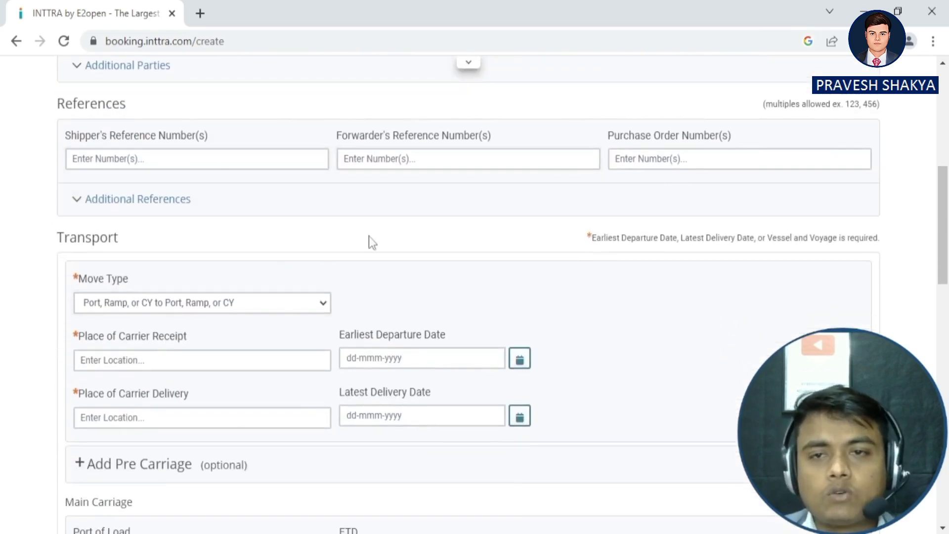
{"action": "scroll", "coordinate": [133, 259], "scroll_direction": "down", "scroll_amount": 3}
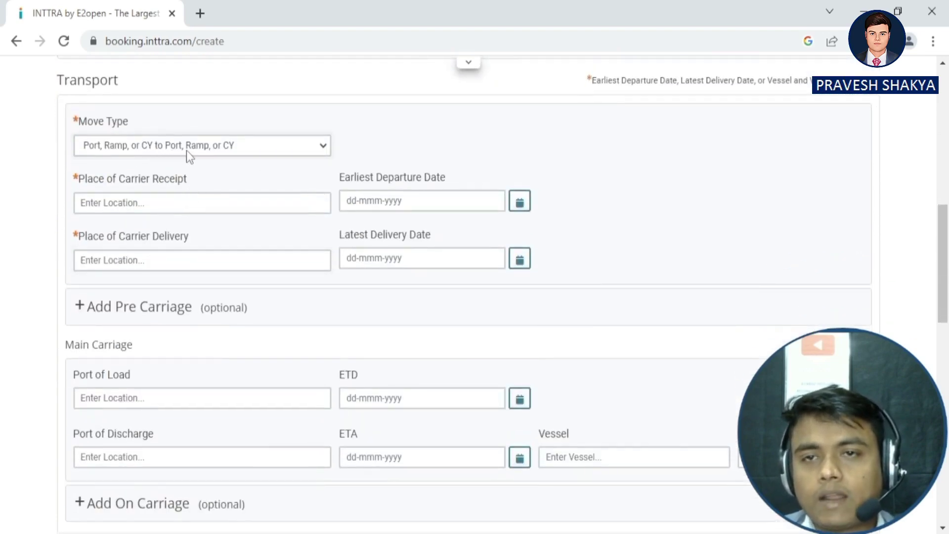
{"action": "left_click", "coordinate": [265, 147]}
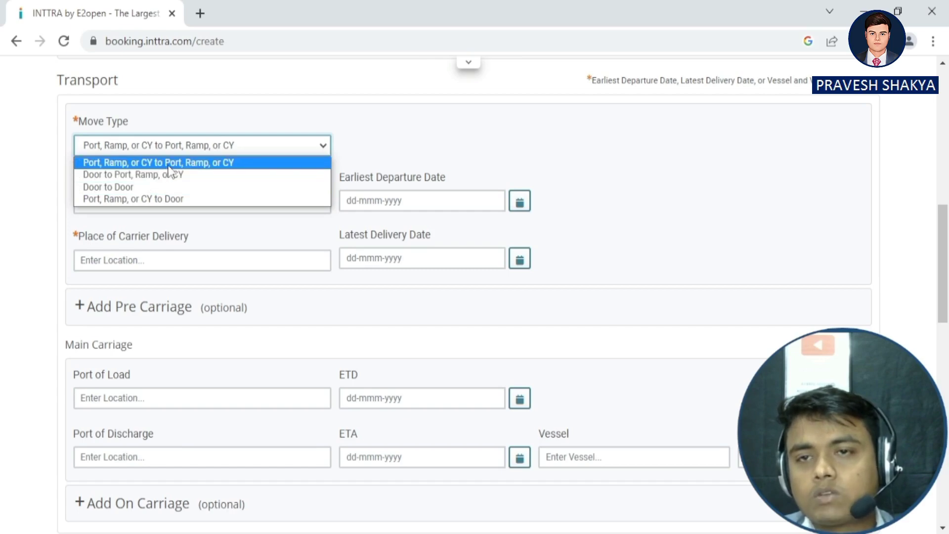
{"action": "left_click", "coordinate": [230, 163]}
{"action": "left_click", "coordinate": [155, 204]}
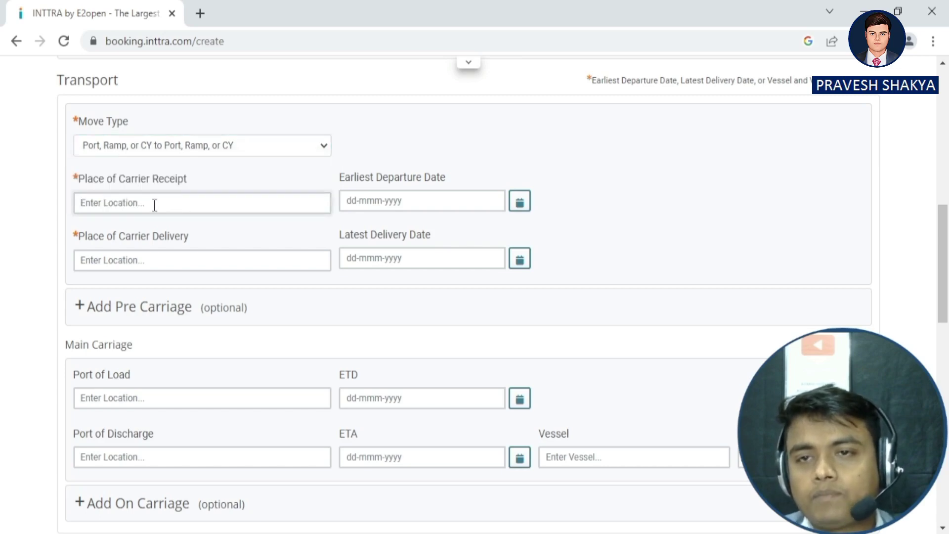
Enter Dadri, Uttar Pradesh as carrier receipt place and Jebel Ali, UAE as carrier delivery place.
{"action": "type", "text": "D"}
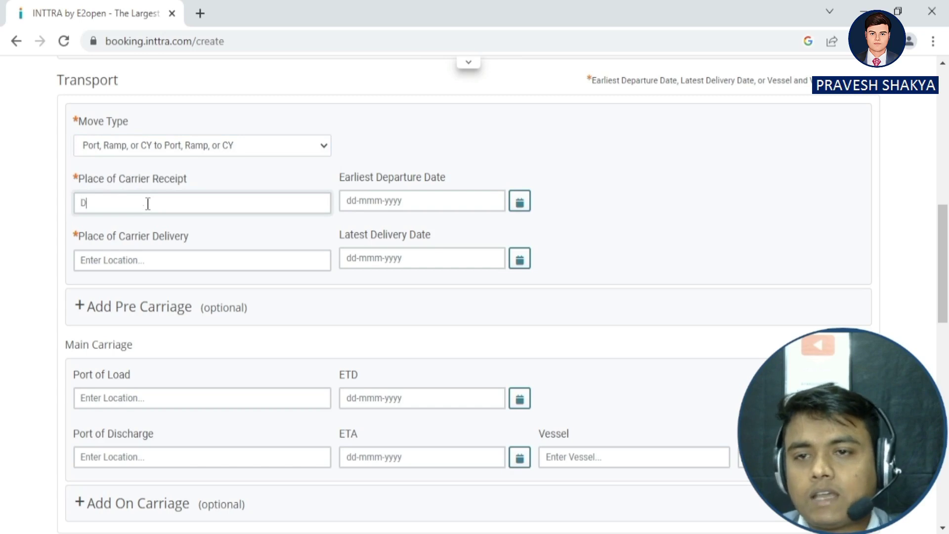
{"action": "type", "text": "ADRI"}
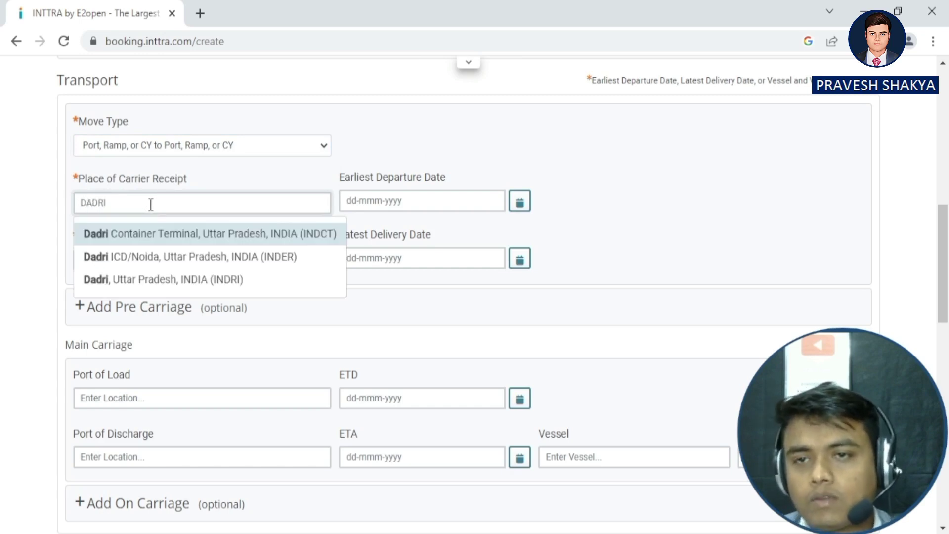
{"action": "left_click", "coordinate": [159, 282]}
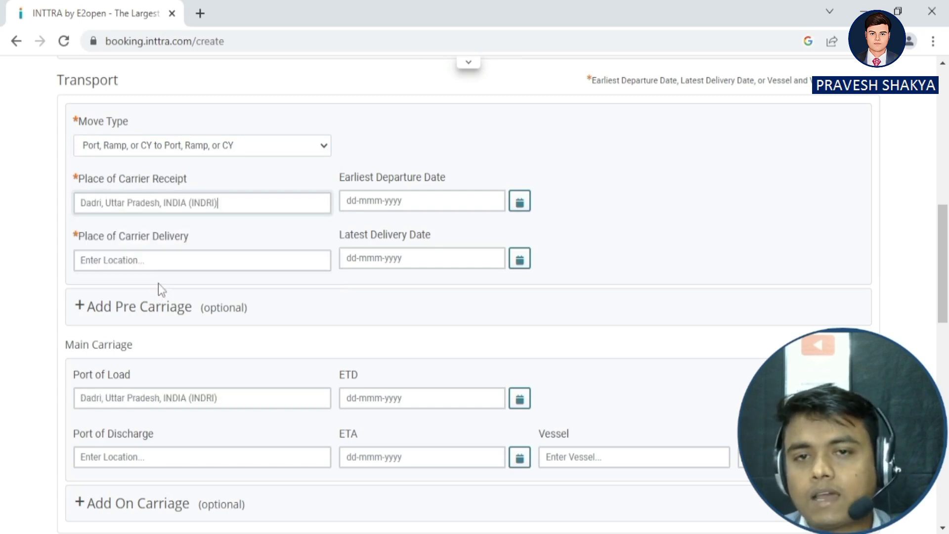
{"action": "left_click", "coordinate": [142, 259]}
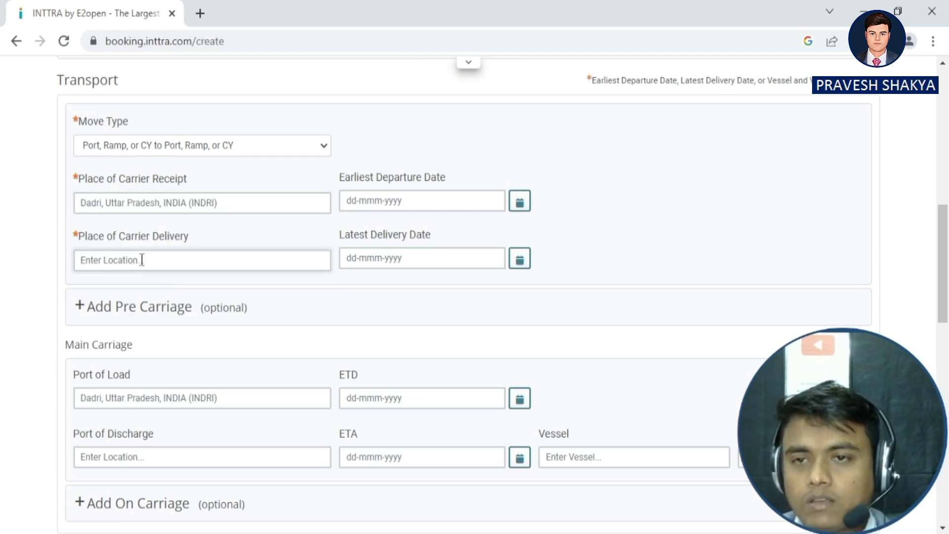
{"action": "type", "text": "JEN"}
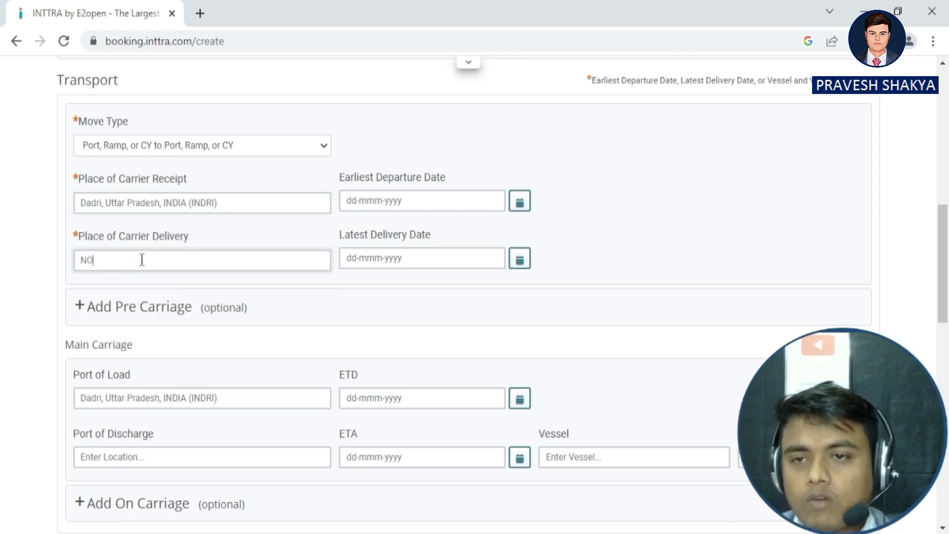
{"action": "key", "text": "BackSpace"}
{"action": "key", "text": "BackSpace"}
{"action": "key", "text": "BackSpace"}
{"action": "type", "text": "JEBEL ALI"}
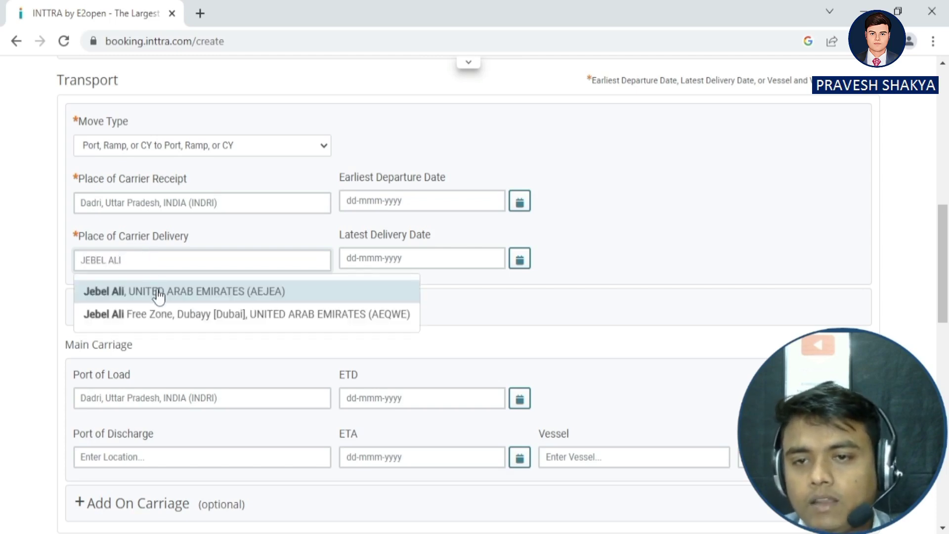
{"action": "left_click", "coordinate": [159, 294]}
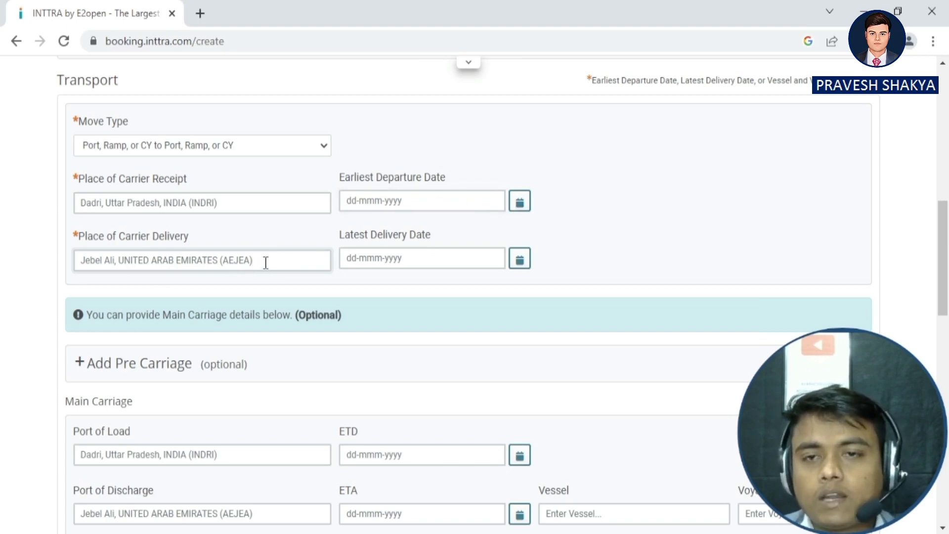
{"action": "key", "text": "BackSpace"}
{"action": "key", "text": "BackSpace"}
{"action": "key", "text": "BackSpace"}
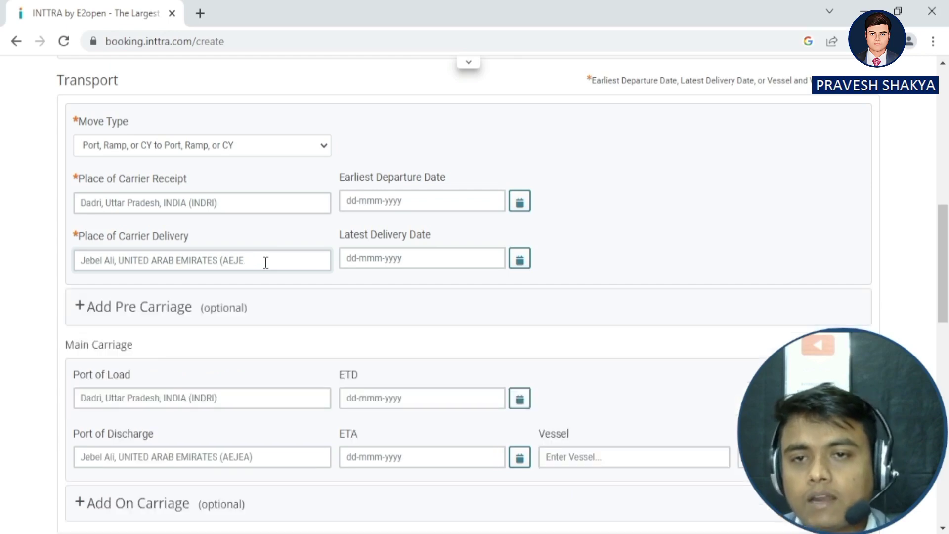
{"action": "type", "text": "EA"}
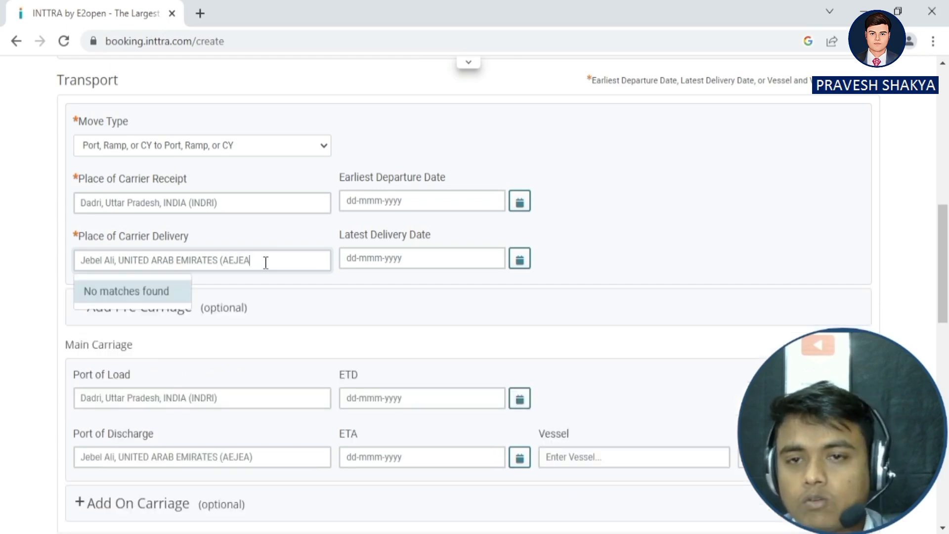
{"action": "type", "text": ")"}
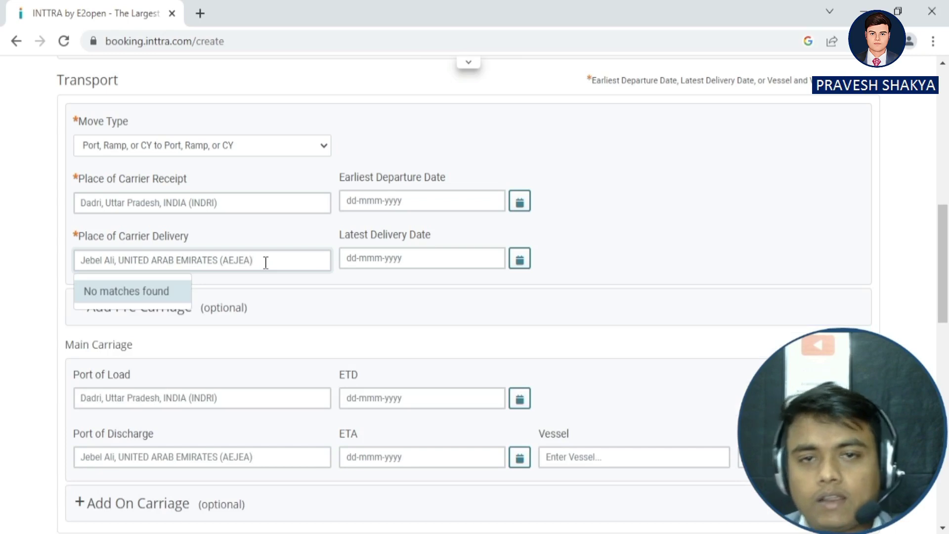
Pick 12 December 2022 from the Earliest Departure Date calendar.
{"action": "left_click", "coordinate": [519, 203]}
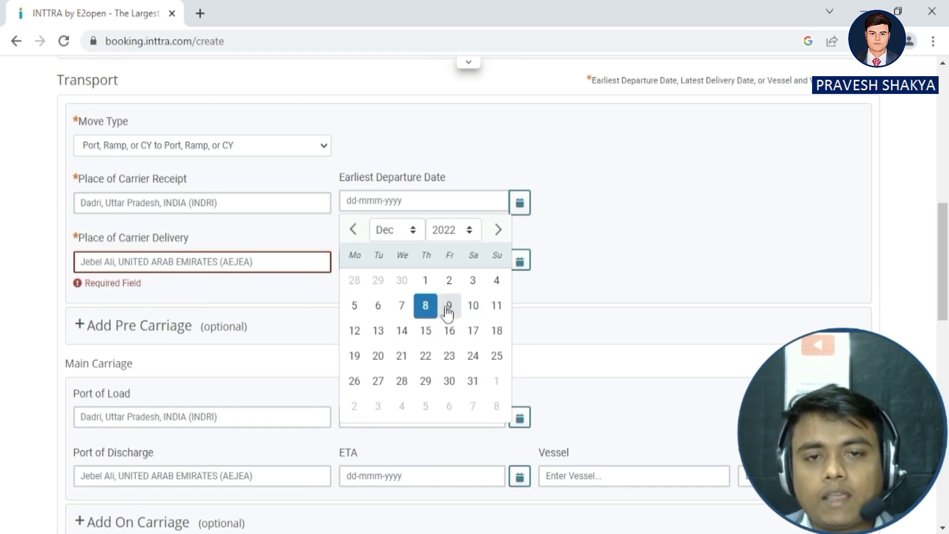
{"action": "left_click", "coordinate": [361, 335]}
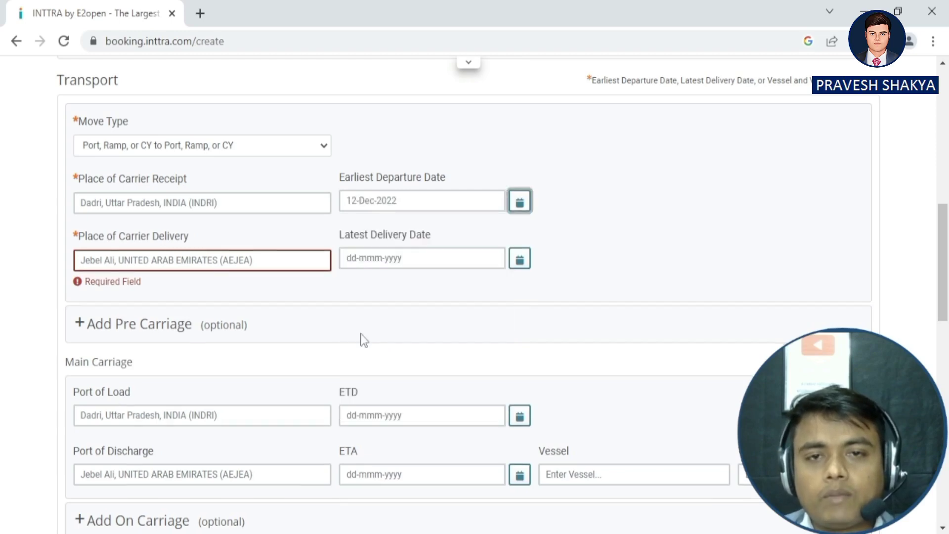
{"action": "scroll", "coordinate": [455, 271], "scroll_direction": "down", "scroll_amount": 2}
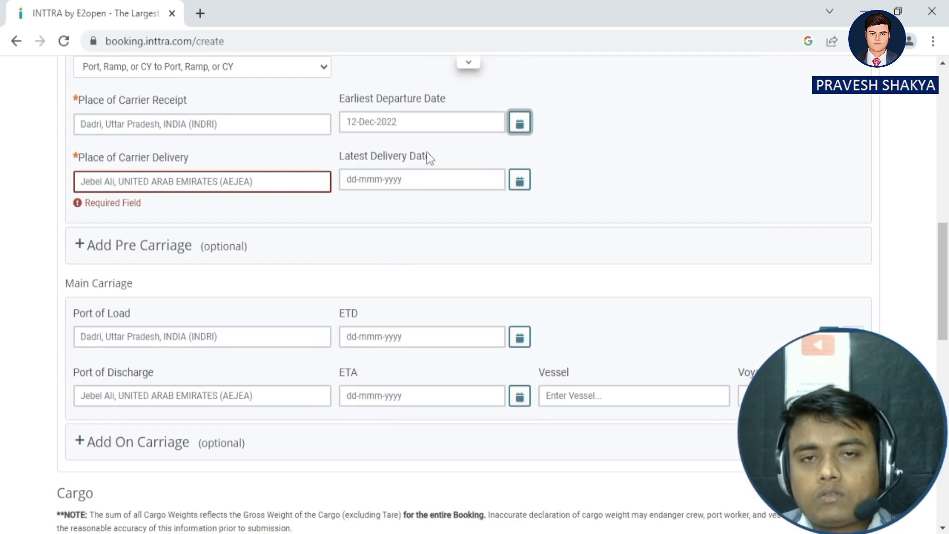
{"action": "scroll", "coordinate": [428, 214], "scroll_direction": "down", "scroll_amount": 1}
{"action": "scroll", "coordinate": [429, 213], "scroll_direction": "down", "scroll_amount": 1}
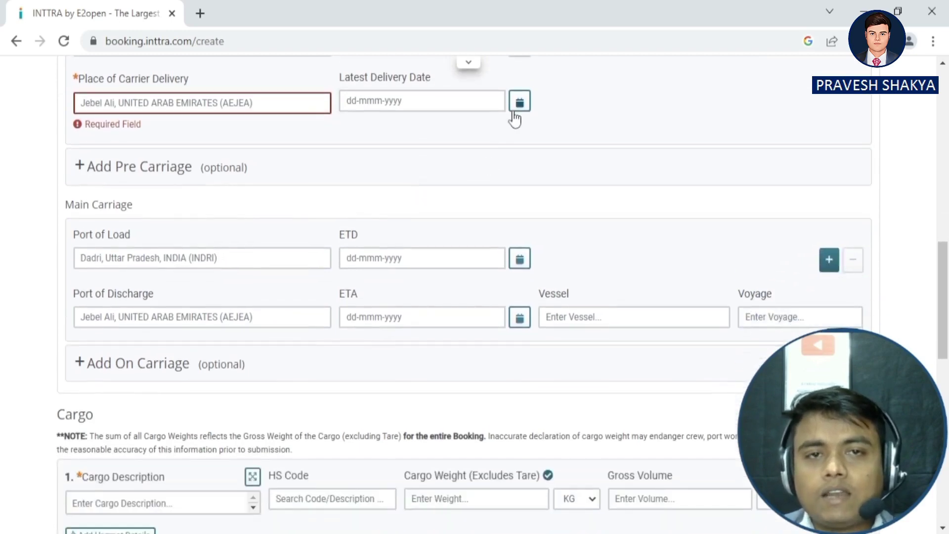
{"action": "scroll", "coordinate": [509, 127], "scroll_direction": "up", "scroll_amount": 2}
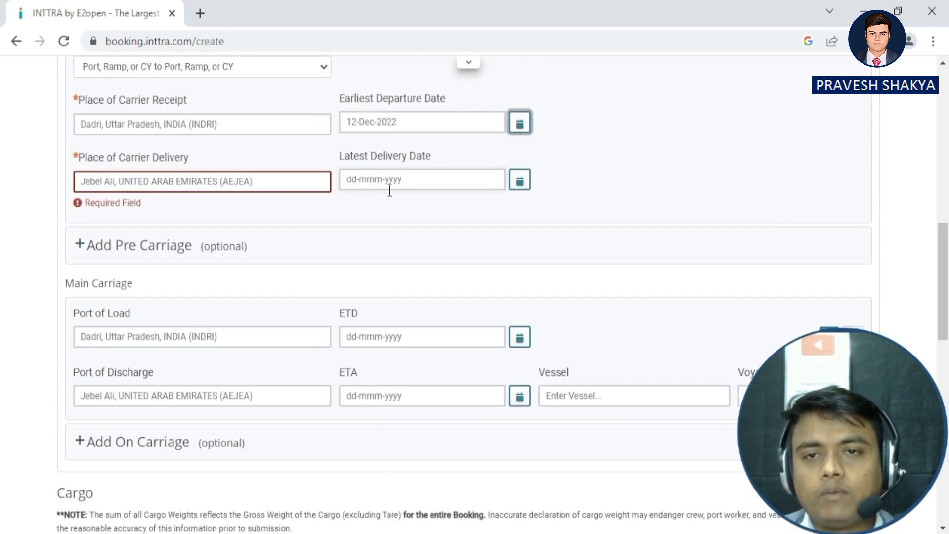
{"action": "scroll", "coordinate": [148, 267], "scroll_direction": "down", "scroll_amount": 2}
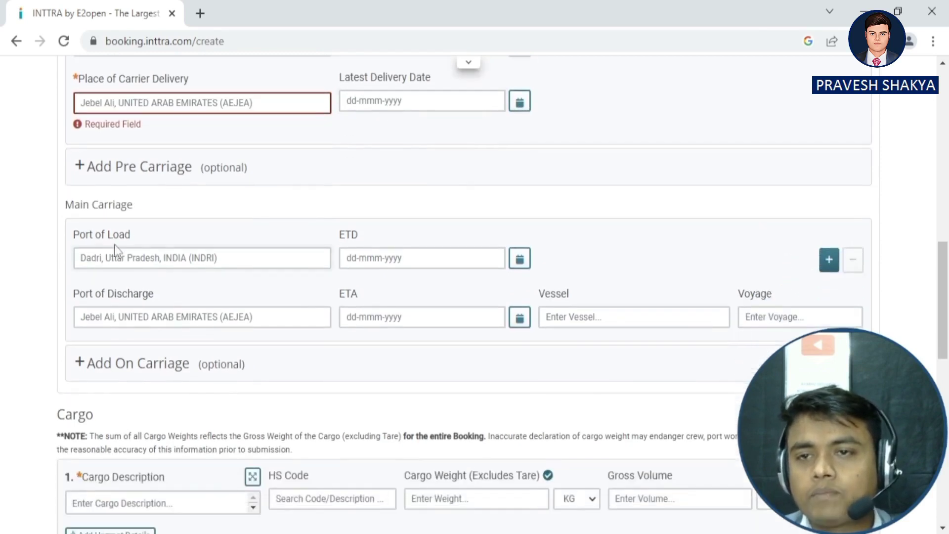
{"action": "scroll", "coordinate": [240, 225], "scroll_direction": "down", "scroll_amount": 2}
{"action": "scroll", "coordinate": [124, 203], "scroll_direction": "up", "scroll_amount": 2}
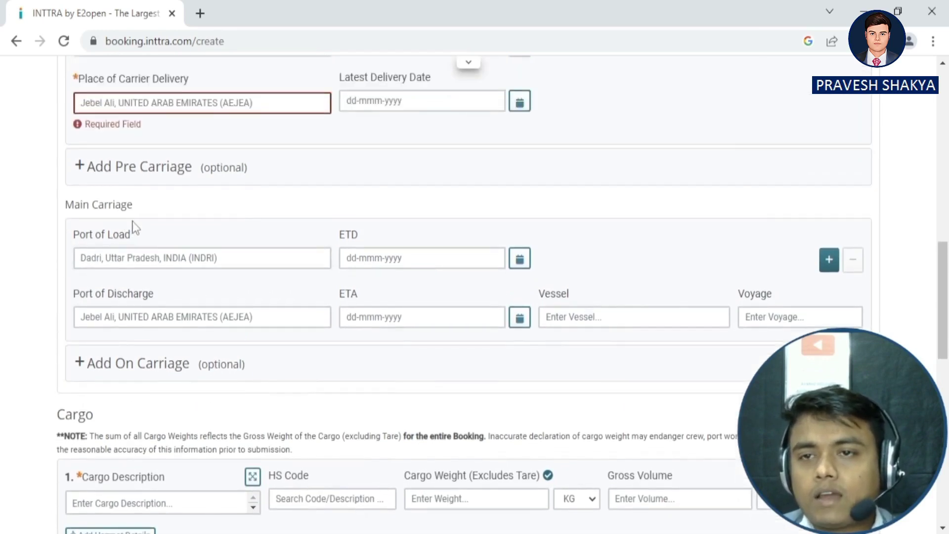
{"action": "scroll", "coordinate": [185, 248], "scroll_direction": "down", "scroll_amount": 2}
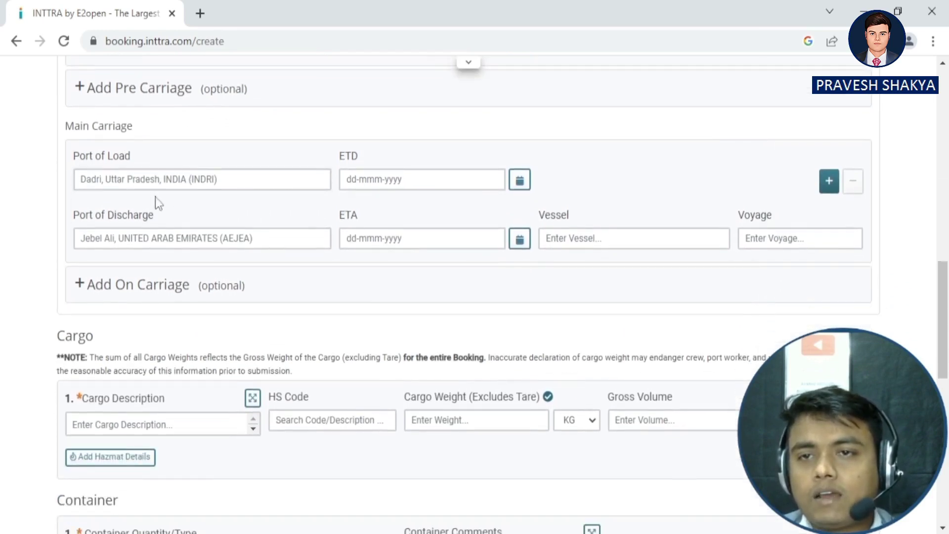
{"action": "scroll", "coordinate": [316, 207], "scroll_direction": "up", "scroll_amount": 2}
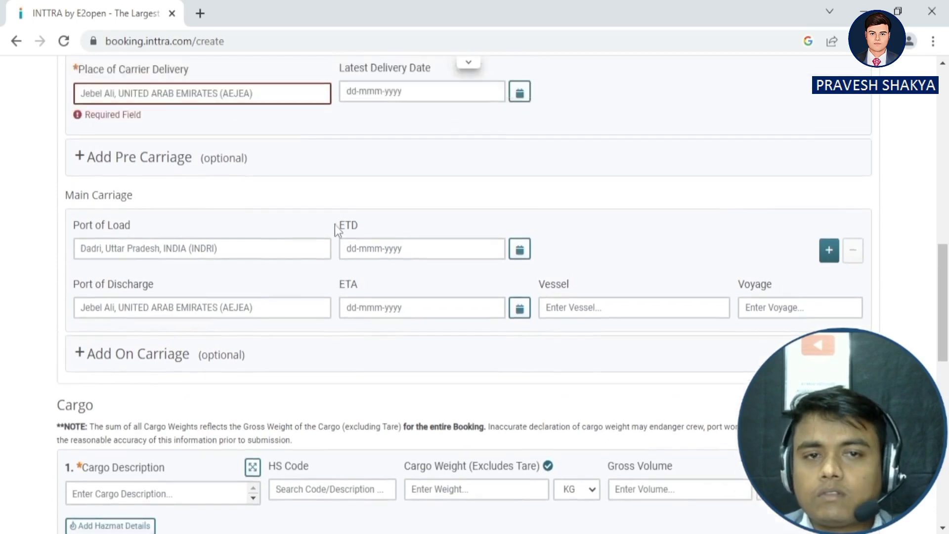
{"action": "scroll", "coordinate": [269, 271], "scroll_direction": "down", "scroll_amount": 2}
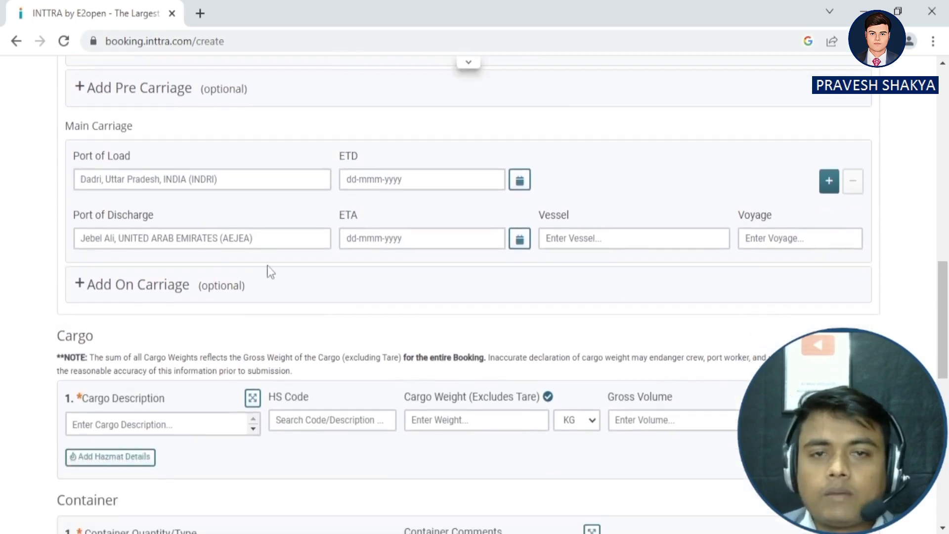
{"action": "scroll", "coordinate": [167, 227], "scroll_direction": "up", "scroll_amount": 2}
{"action": "scroll", "coordinate": [318, 214], "scroll_direction": "up", "scroll_amount": 2}
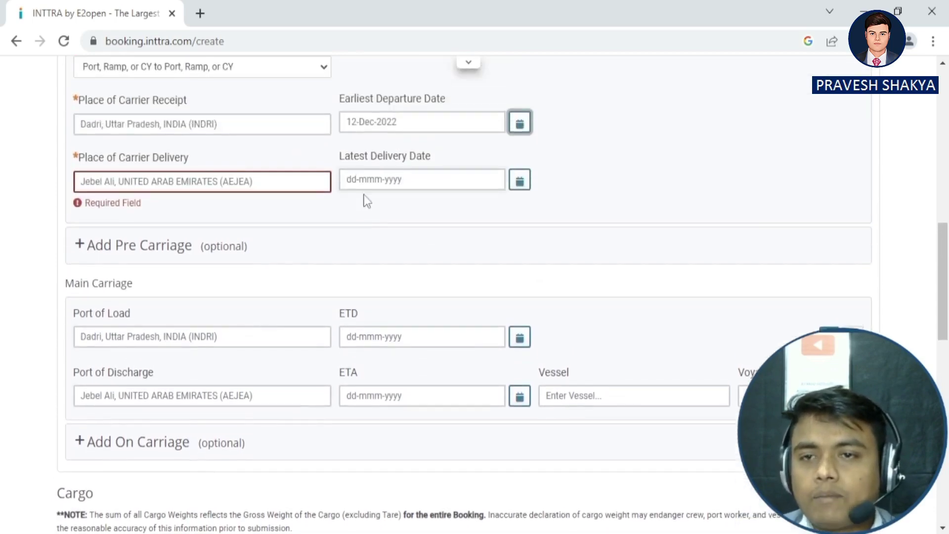
{"action": "scroll", "coordinate": [195, 268], "scroll_direction": "down", "scroll_amount": 4}
{"action": "scroll", "coordinate": [145, 277], "scroll_direction": "down", "scroll_amount": 4}
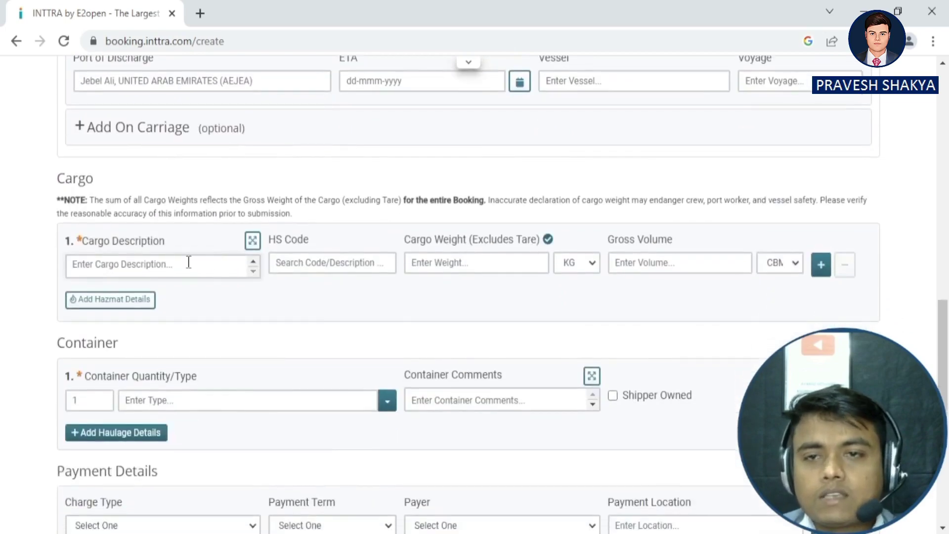
{"action": "scroll", "coordinate": [341, 206], "scroll_direction": "up", "scroll_amount": 4}
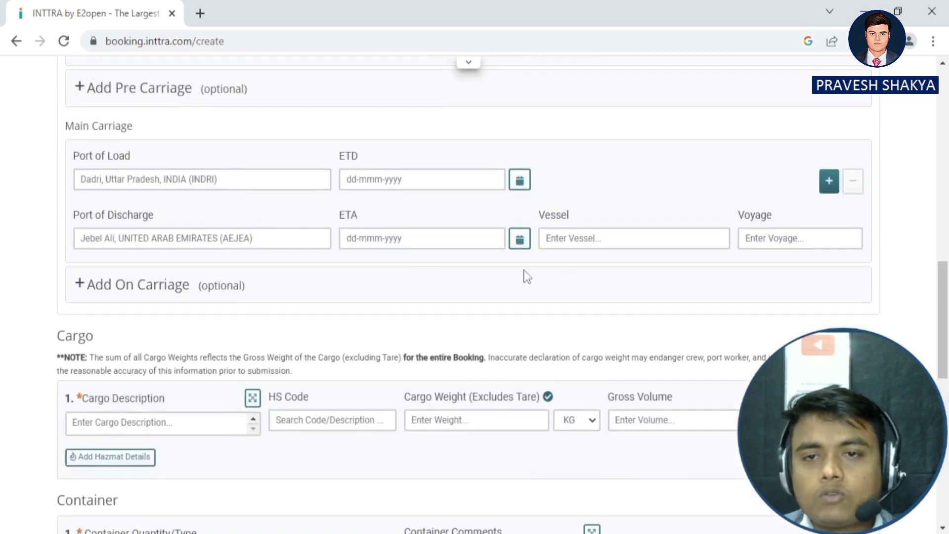
{"action": "scroll", "coordinate": [195, 267], "scroll_direction": "down", "scroll_amount": 4}
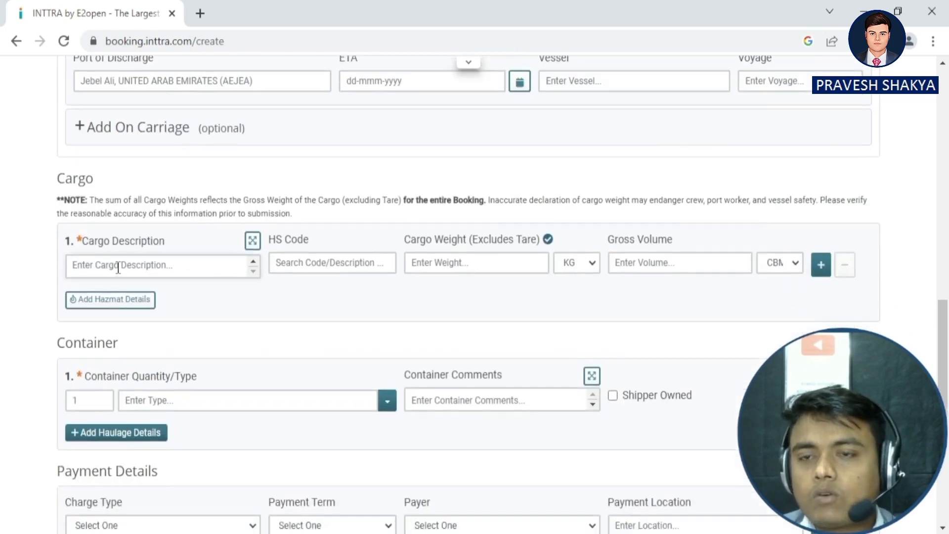
Enter IRON as the first cargo line's description.
{"action": "left_click", "coordinate": [118, 267]}
{"action": "type", "text": "IUR"}
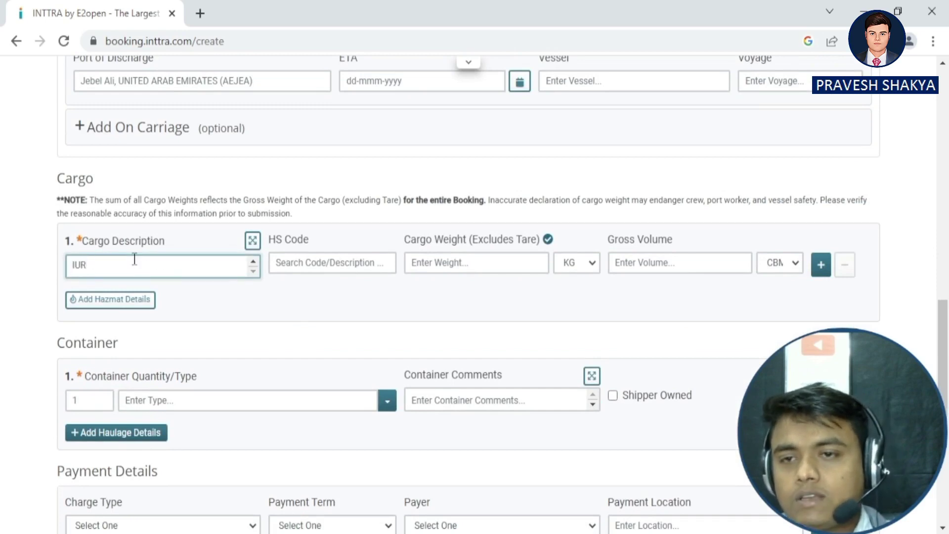
{"action": "key", "text": "BackSpace"}
{"action": "key", "text": "BackSpace"}
{"action": "type", "text": "RON"}
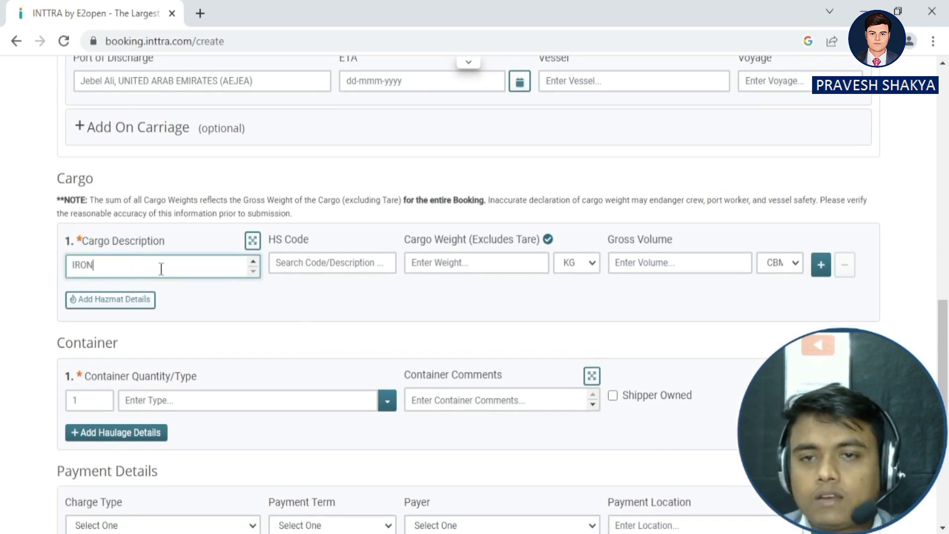
Assign HS code 081320 while keeping IRON as the cargo description.
{"action": "left_click", "coordinate": [314, 263]}
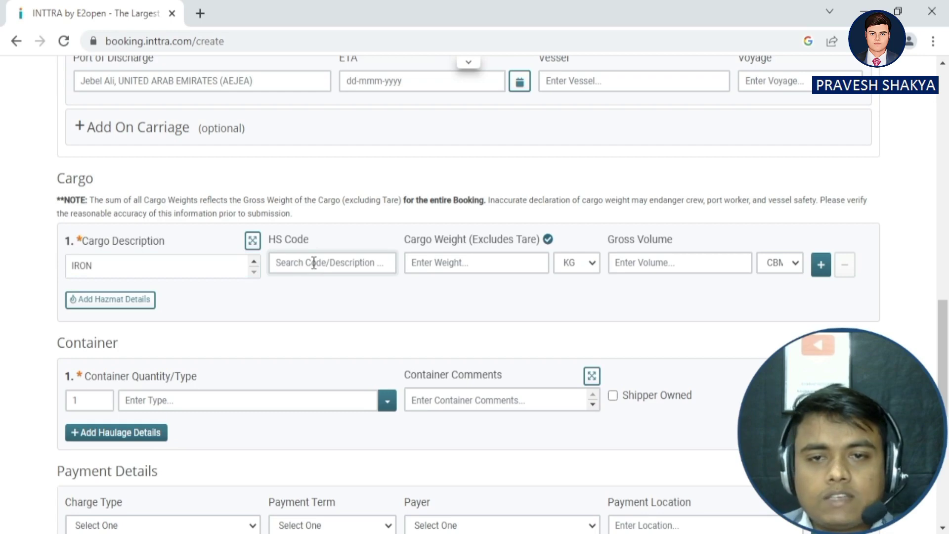
{"action": "type", "text": "3206"}
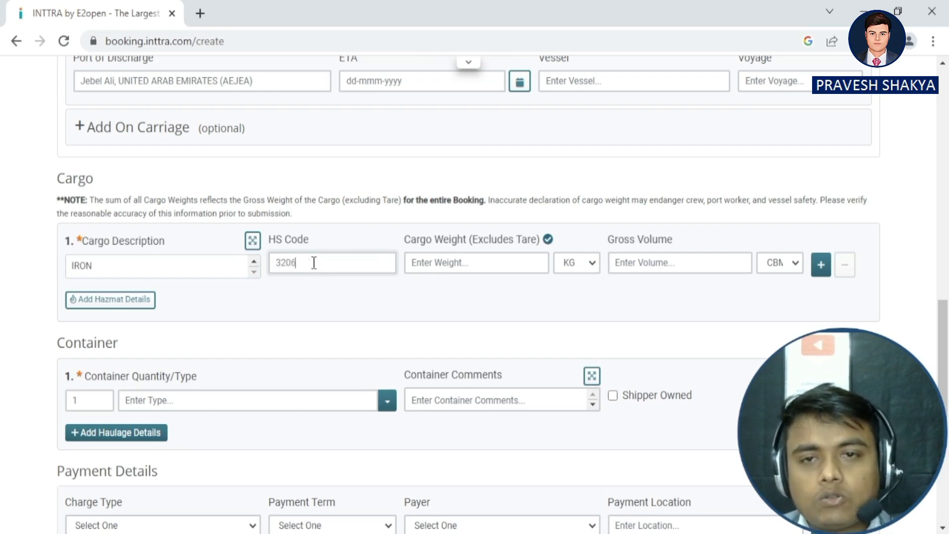
{"action": "type", "text": "."}
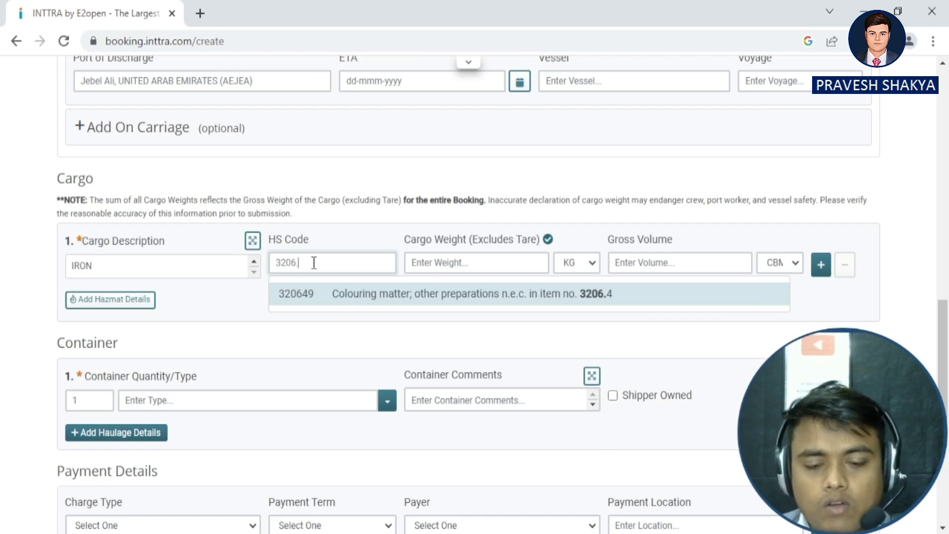
{"action": "key", "text": "BackSpace"}
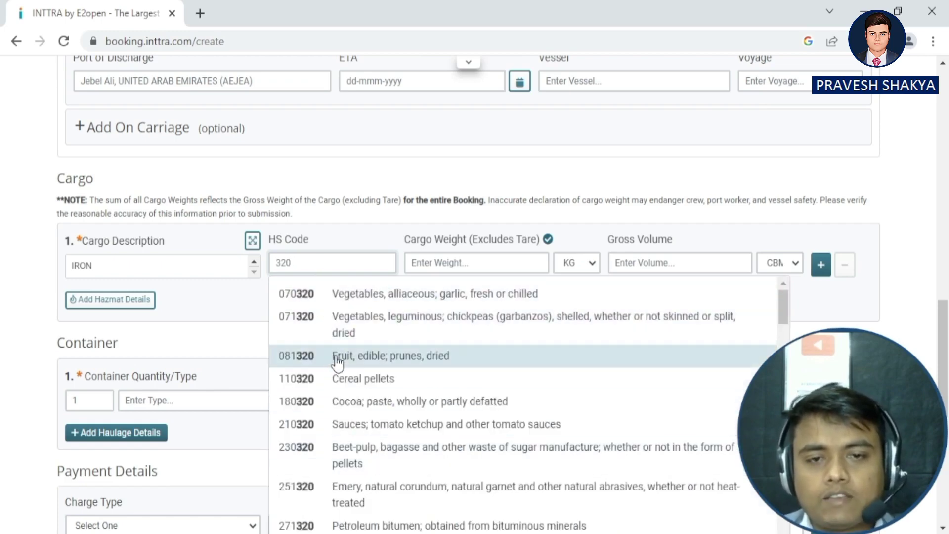
{"action": "left_click", "coordinate": [337, 356]}
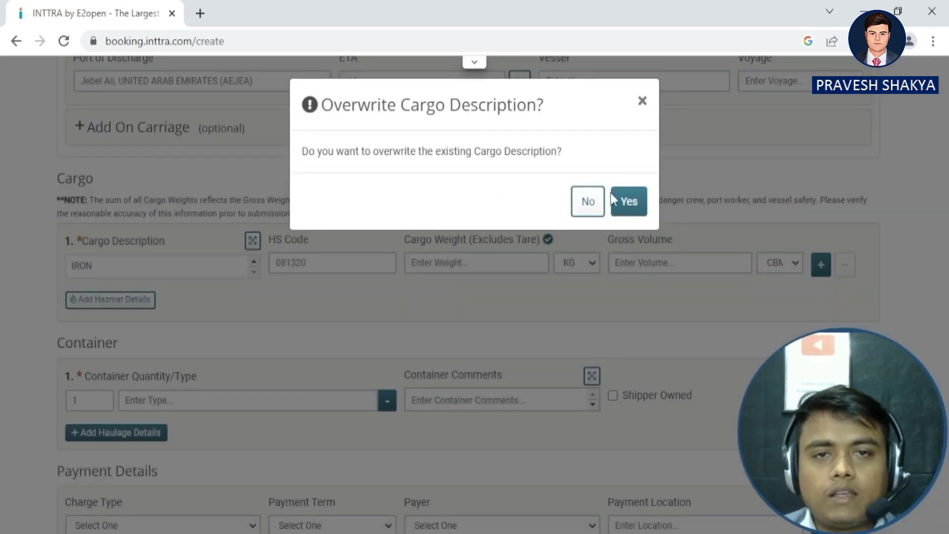
{"action": "left_click", "coordinate": [645, 101]}
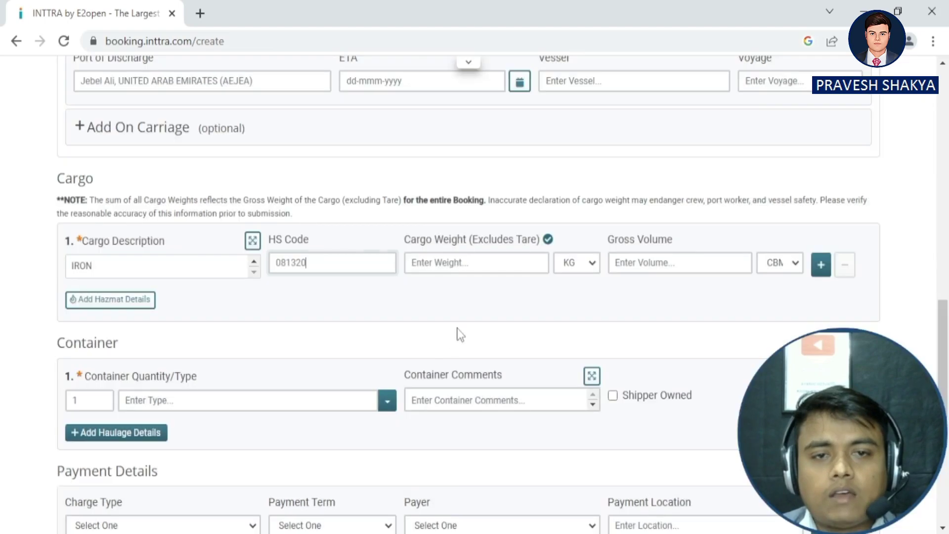
{"action": "left_click", "coordinate": [454, 261]}
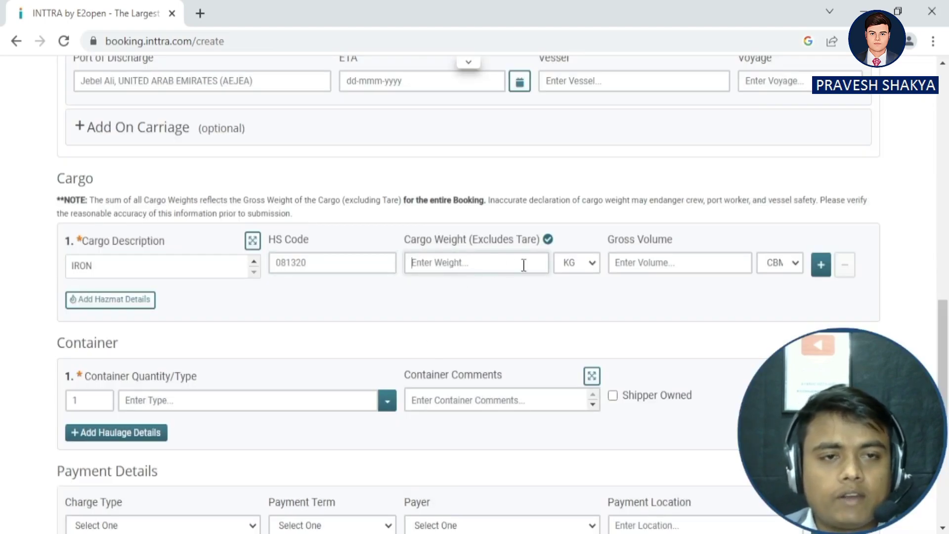
Enter 52 CBM as the first cargo line's Gross Volume.
{"action": "scroll", "coordinate": [495, 274], "scroll_direction": "down", "scroll_amount": 3}
{"action": "scroll", "coordinate": [483, 247], "scroll_direction": "up", "scroll_amount": 3}
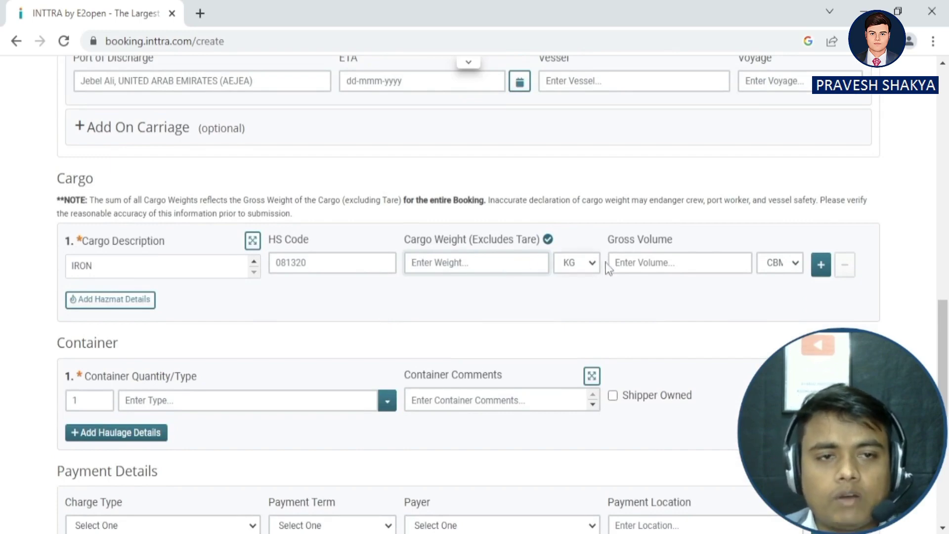
{"action": "left_click", "coordinate": [630, 261]}
{"action": "scroll", "coordinate": [593, 276], "scroll_direction": "down", "scroll_amount": 2}
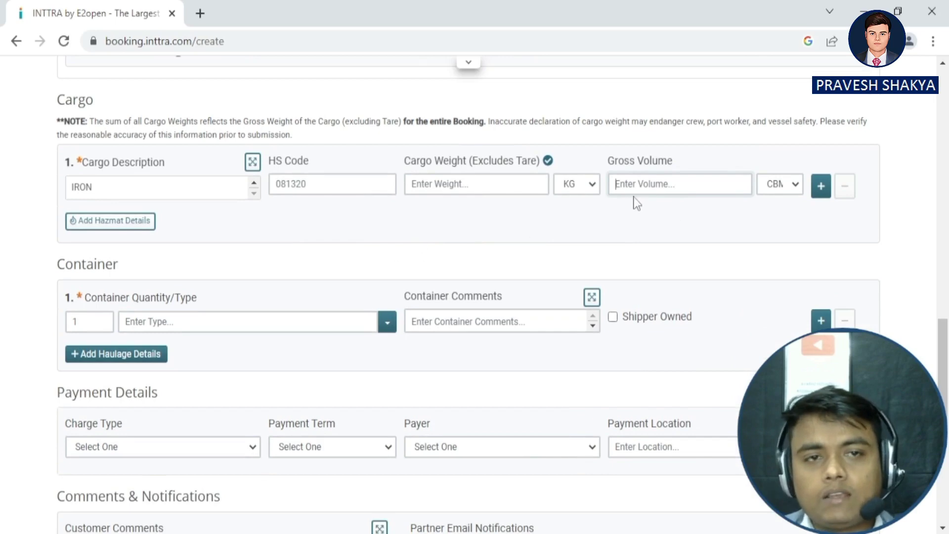
{"action": "type", "text": "52"}
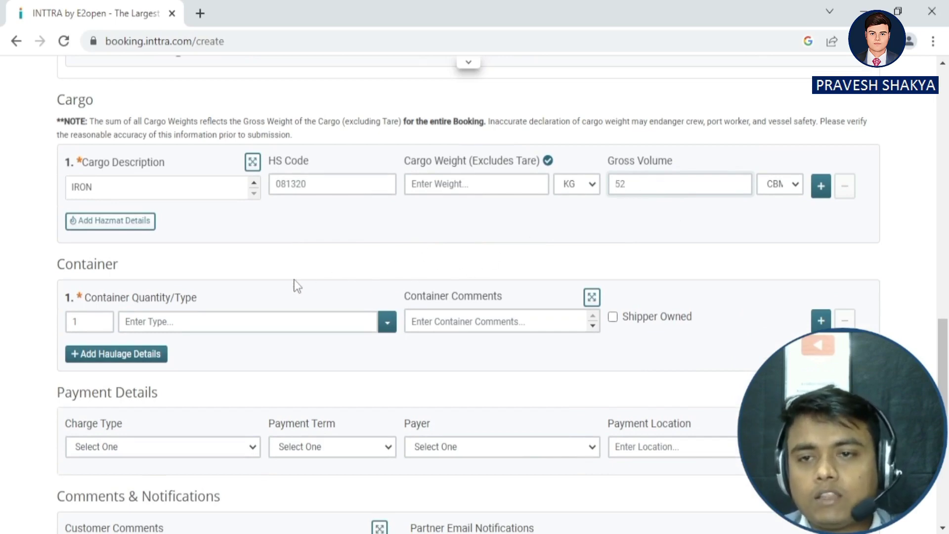
{"action": "scroll", "coordinate": [311, 289], "scroll_direction": "down", "scroll_amount": 1}
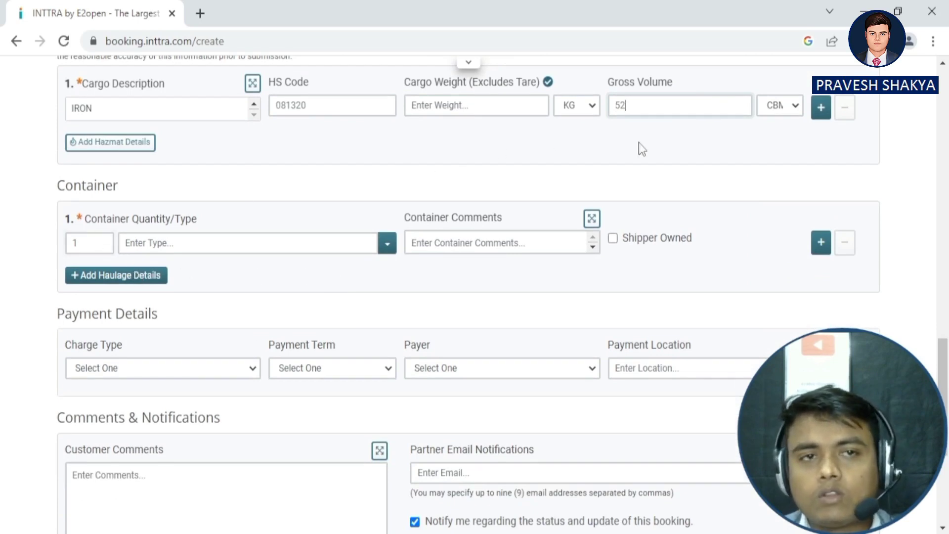
{"action": "scroll", "coordinate": [652, 154], "scroll_direction": "up", "scroll_amount": 3}
{"action": "scroll", "coordinate": [74, 359], "scroll_direction": "down", "scroll_amount": 2}
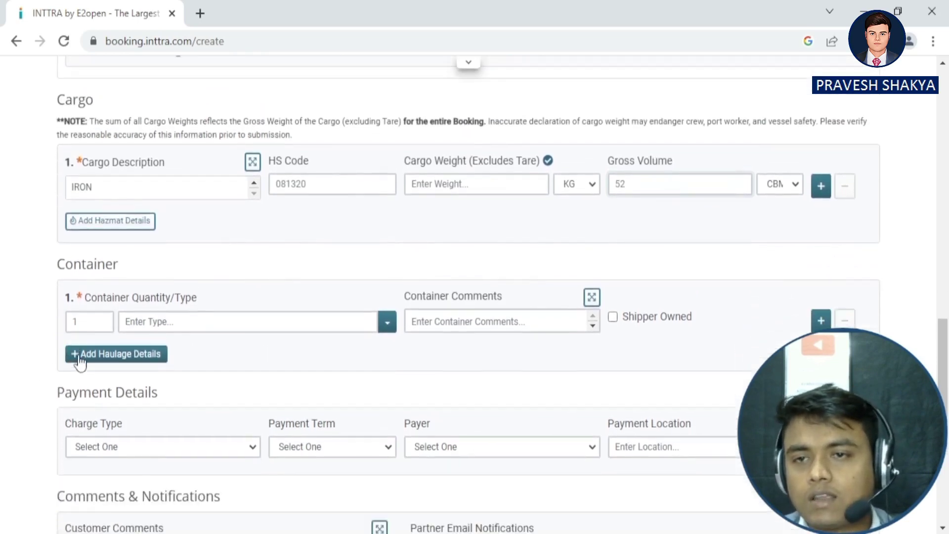
Set the container quantity to 2, browsing the container types without changing the type.
{"action": "left_click", "coordinate": [102, 323]}
{"action": "key", "text": "BackSpace"}
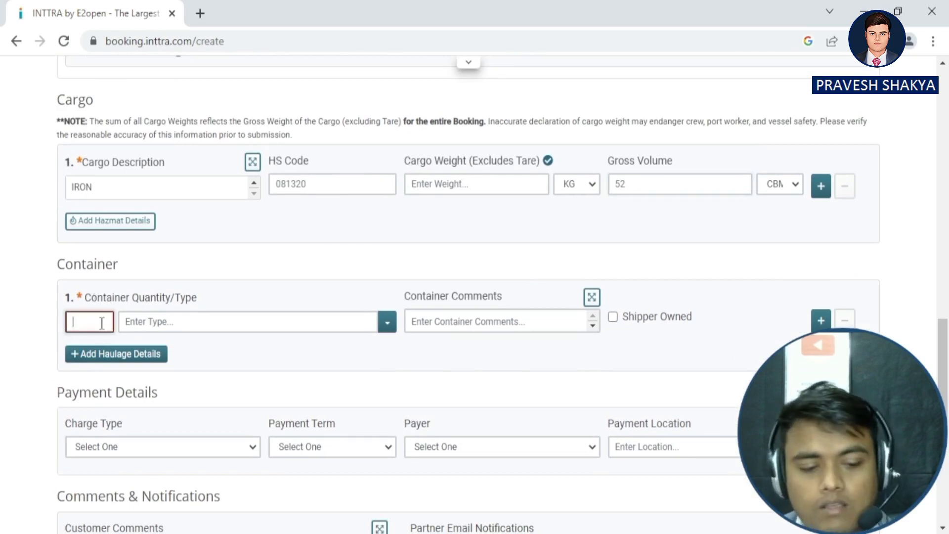
{"action": "type", "text": "2"}
{"action": "left_click", "coordinate": [387, 322]}
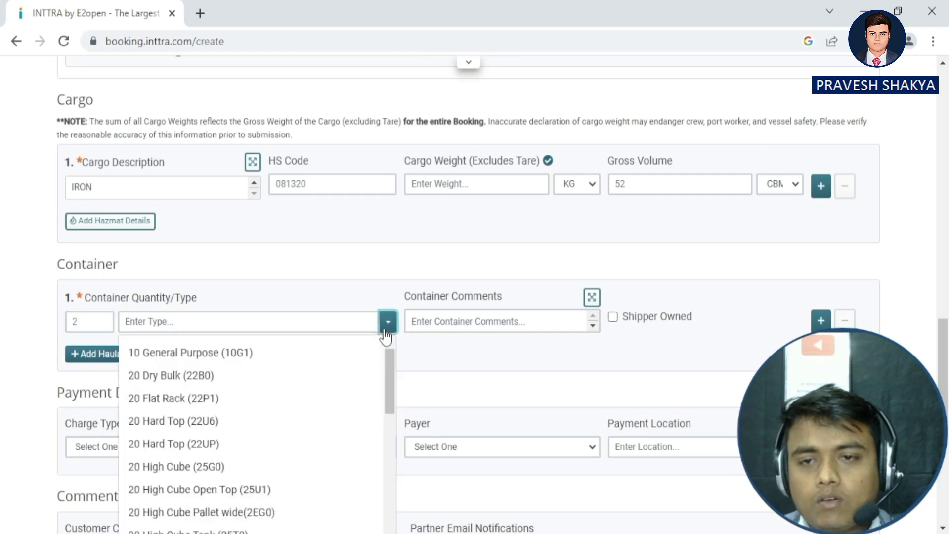
{"action": "scroll", "coordinate": [176, 414], "scroll_direction": "down", "scroll_amount": 2}
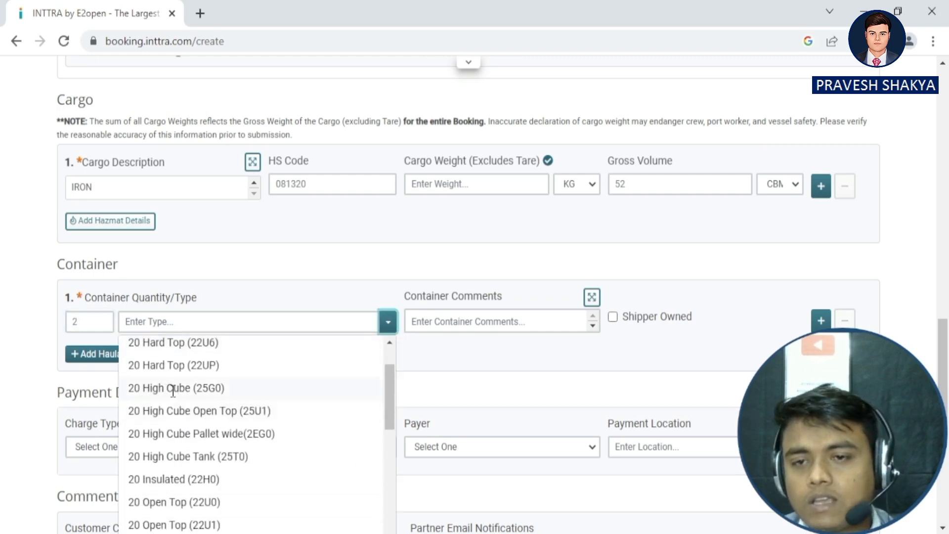
{"action": "scroll", "coordinate": [173, 396], "scroll_direction": "down", "scroll_amount": 3}
{"action": "scroll", "coordinate": [175, 413], "scroll_direction": "down", "scroll_amount": 3}
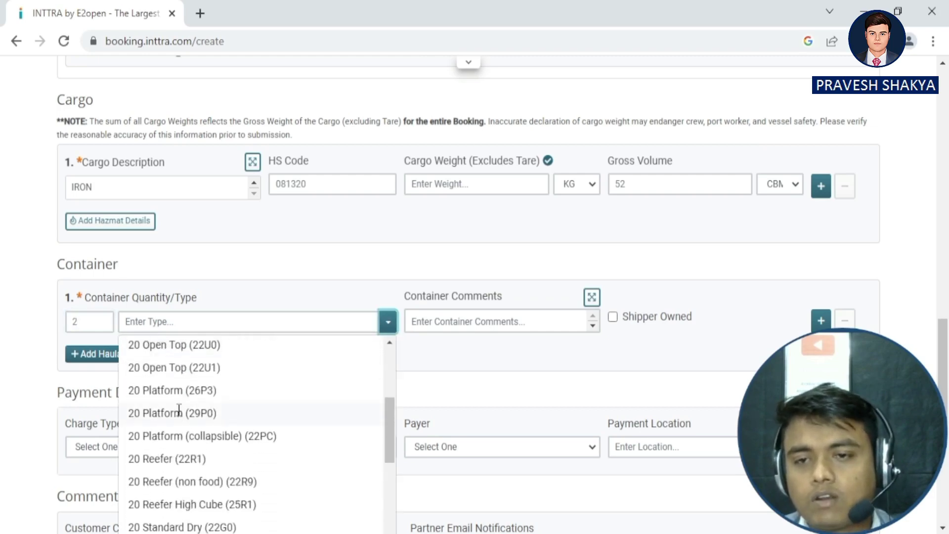
{"action": "scroll", "coordinate": [168, 400], "scroll_direction": "up", "scroll_amount": 10}
{"action": "scroll", "coordinate": [159, 402], "scroll_direction": "up", "scroll_amount": 3}
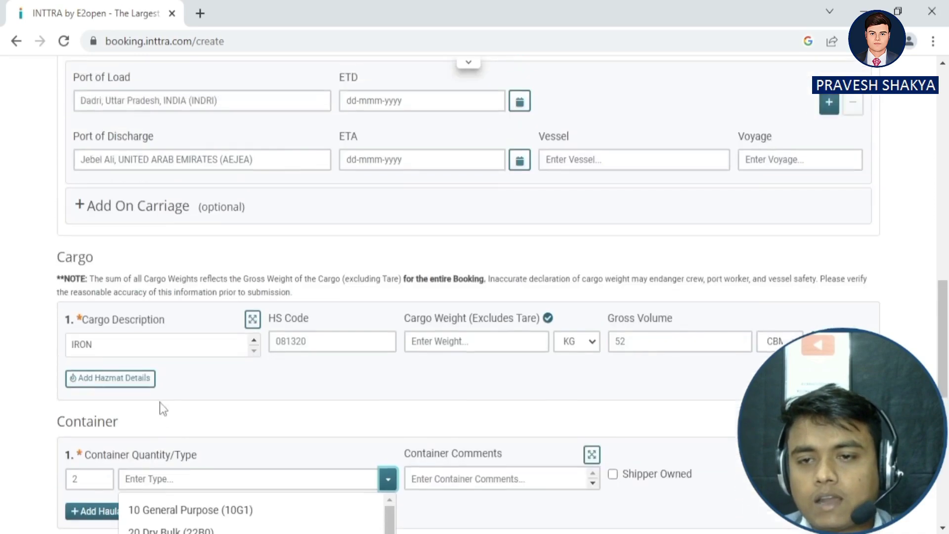
{"action": "scroll", "coordinate": [428, 320], "scroll_direction": "down", "scroll_amount": 5}
{"action": "scroll", "coordinate": [422, 312], "scroll_direction": "down", "scroll_amount": 2}
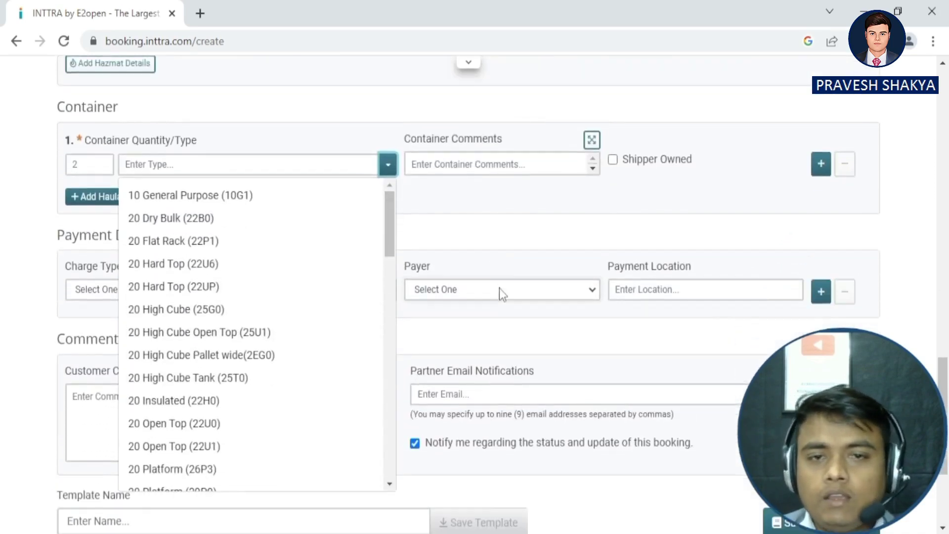
{"action": "left_click", "coordinate": [435, 258]}
{"action": "left_click", "coordinate": [150, 288]}
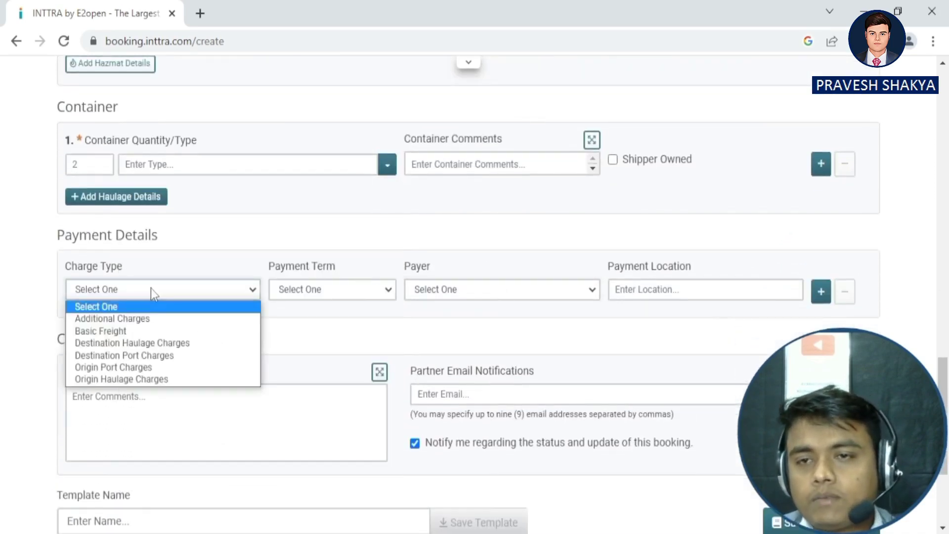
Set the charge type to Basic Freight, payment term Pre-paid and payer Forwarder.
{"action": "left_click", "coordinate": [112, 336]}
{"action": "left_click", "coordinate": [343, 292]}
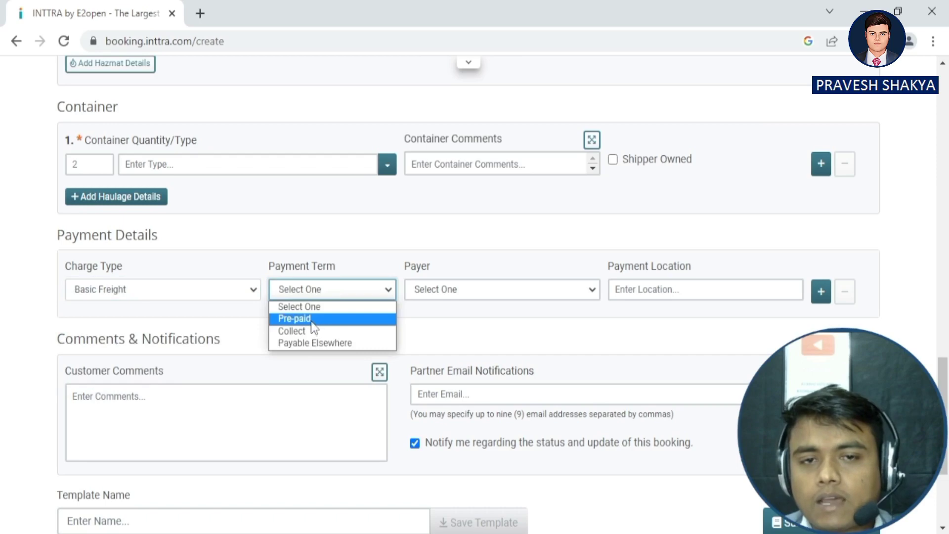
{"action": "left_click", "coordinate": [312, 321]}
{"action": "left_click", "coordinate": [579, 292]}
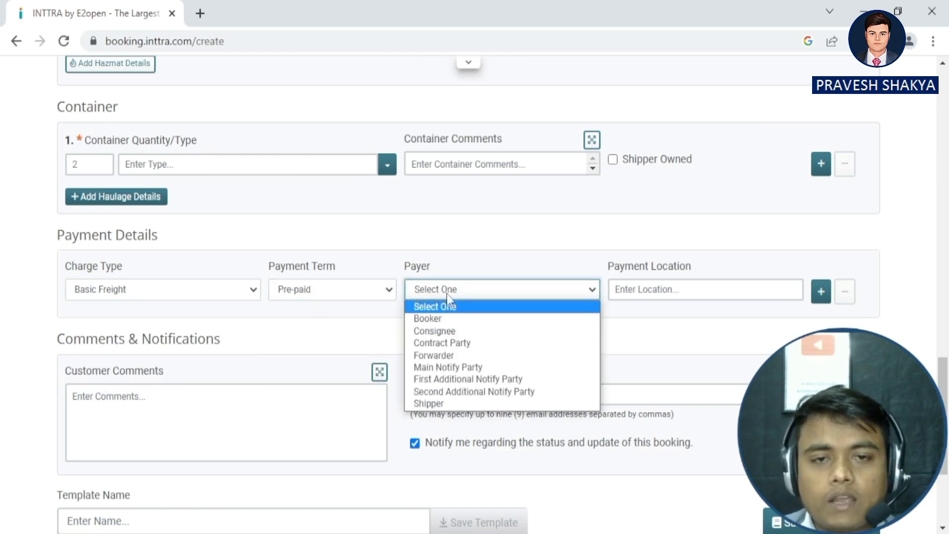
{"action": "left_click", "coordinate": [446, 355]}
Move past the Payment Location field into the Customer Comments box.
{"action": "scroll", "coordinate": [581, 319], "scroll_direction": "down", "scroll_amount": 3}
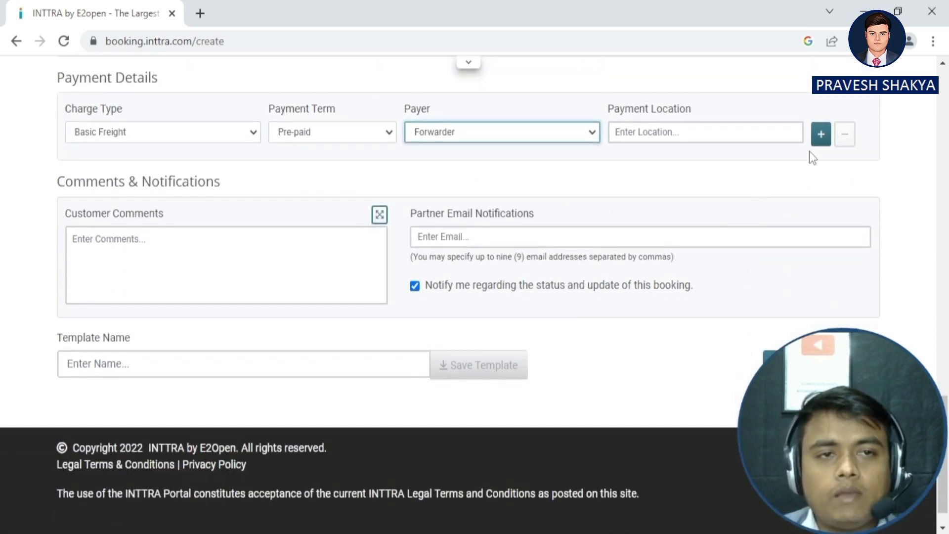
{"action": "left_click", "coordinate": [741, 139]}
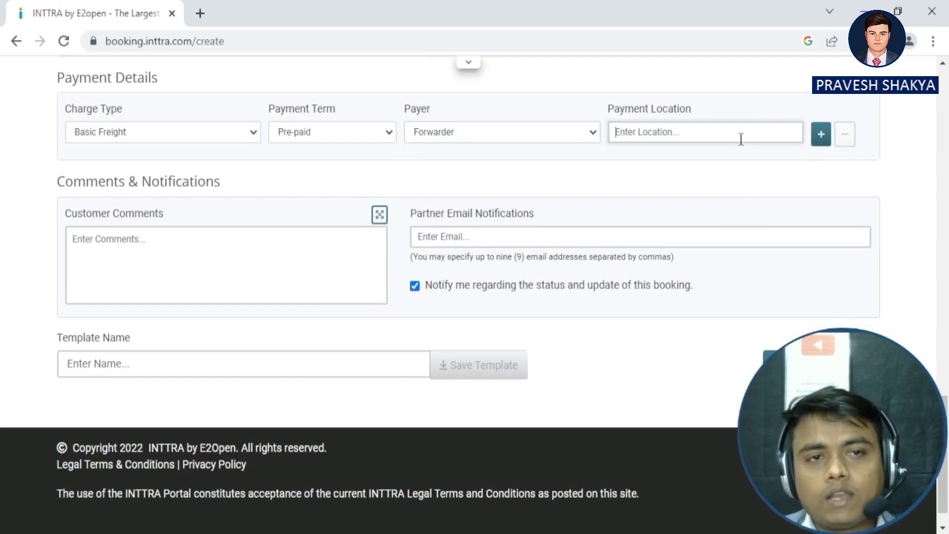
{"action": "left_click", "coordinate": [169, 255]}
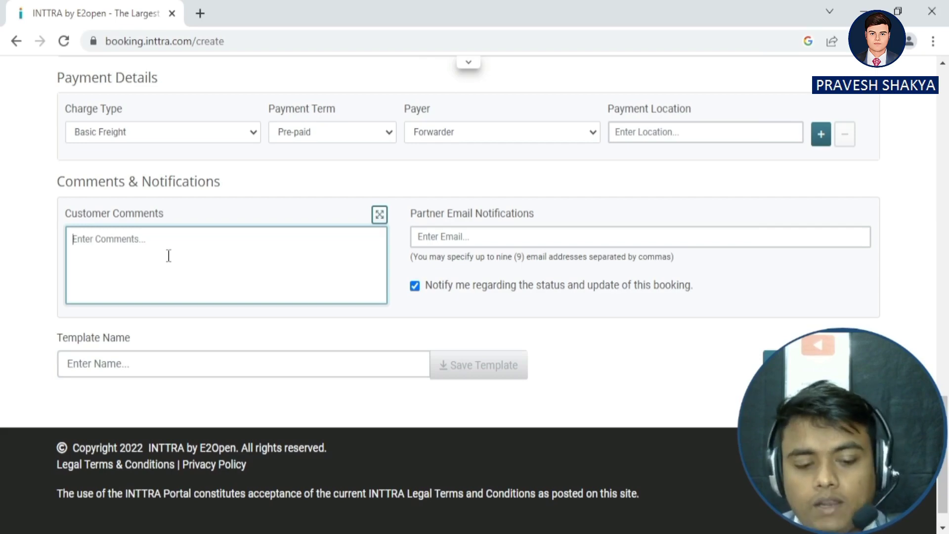
Enter the customer comment '14 DYAYS'.
{"action": "type", "text": "14 DYA"}
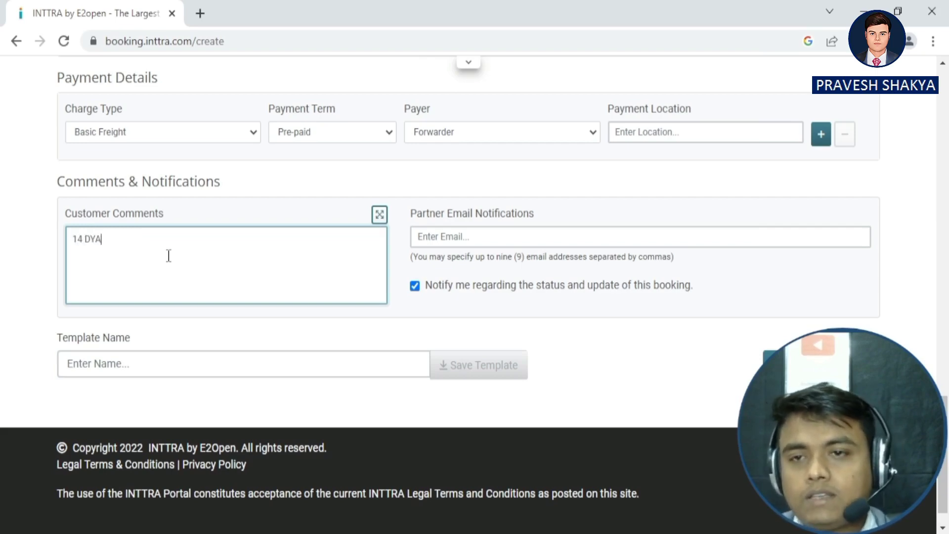
{"action": "key", "text": "BackSpace"}
{"action": "type", "text": "AYS"}
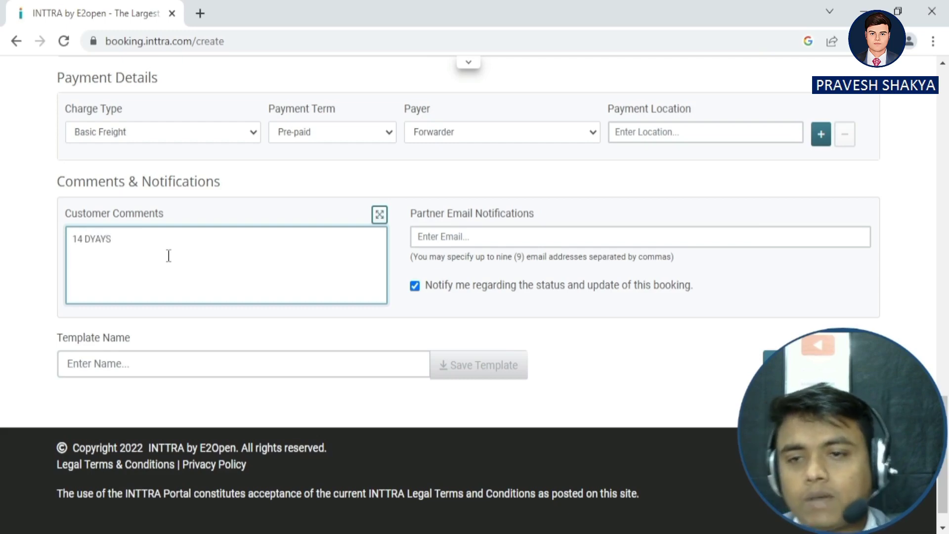
{"action": "scroll", "coordinate": [454, 301], "scroll_direction": "up", "scroll_amount": 2}
{"action": "scroll", "coordinate": [448, 309], "scroll_direction": "down", "scroll_amount": 2}
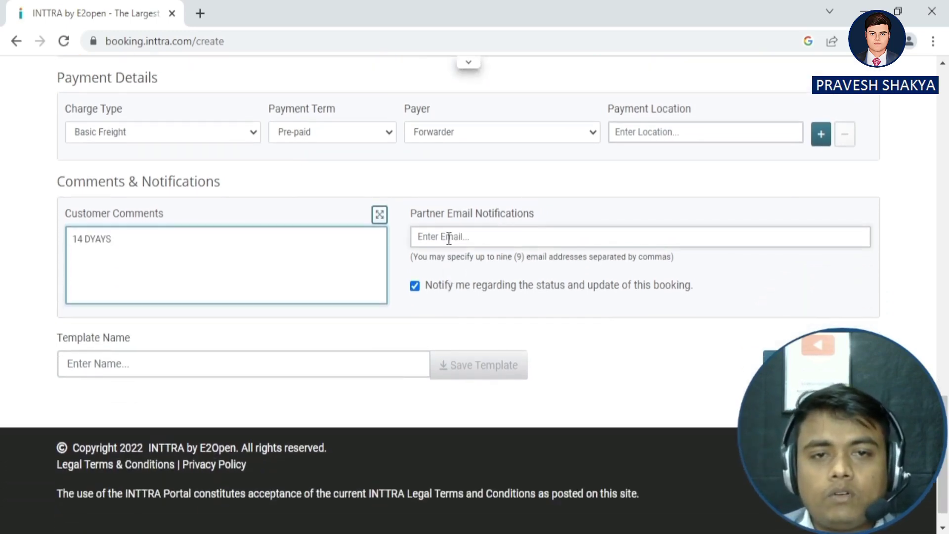
Enter a partner notification e-mail address plus a second, invalid comma-separated entry.
{"action": "left_click", "coordinate": [449, 239]}
{"action": "type", "text": "PRAVES"}
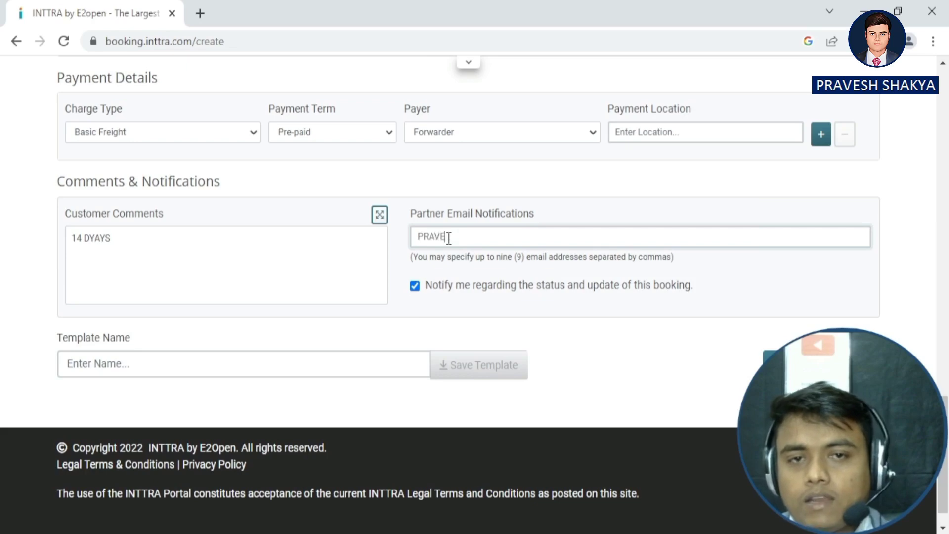
{"action": "key", "text": "BackSpace"}
{"action": "key", "text": "BackSpace"}
{"action": "key", "text": "BackSpace"}
{"action": "key", "text": "BackSpace"}
{"action": "key", "text": "BackSpace"}
{"action": "key", "text": "BackSpace"}
{"action": "type", "text": "pram"}
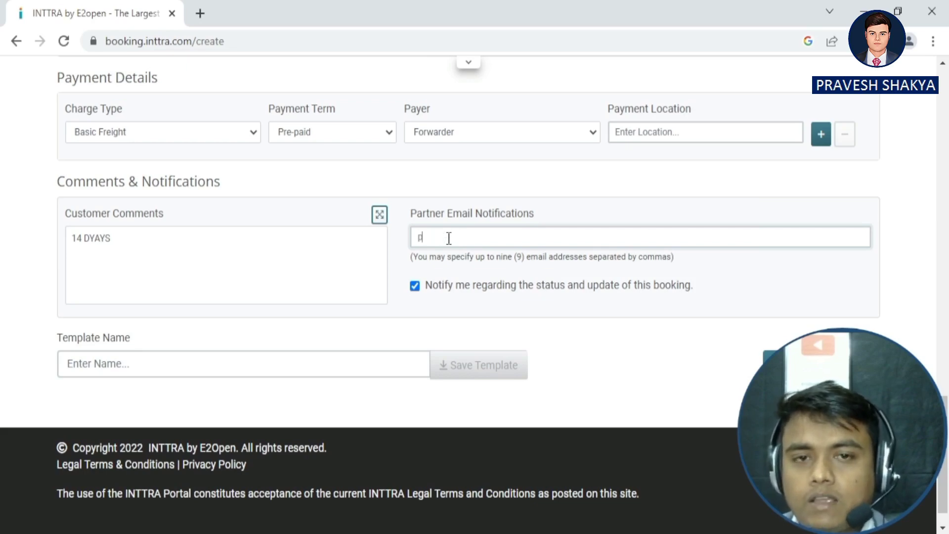
{"action": "key", "text": "BackSpace"}
{"action": "key", "text": "BackSpace"}
{"action": "key", "text": "BackSpace"}
{"action": "key", "text": "BackSpace"}
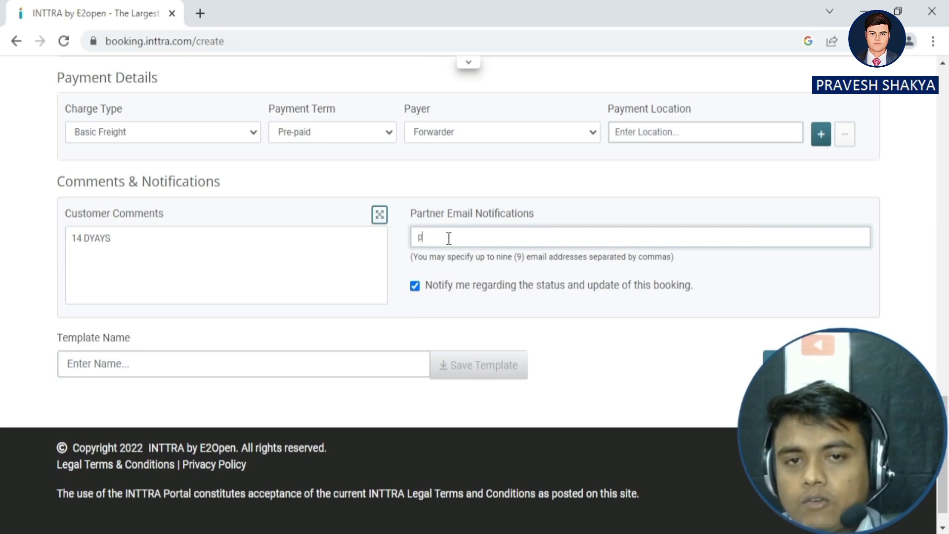
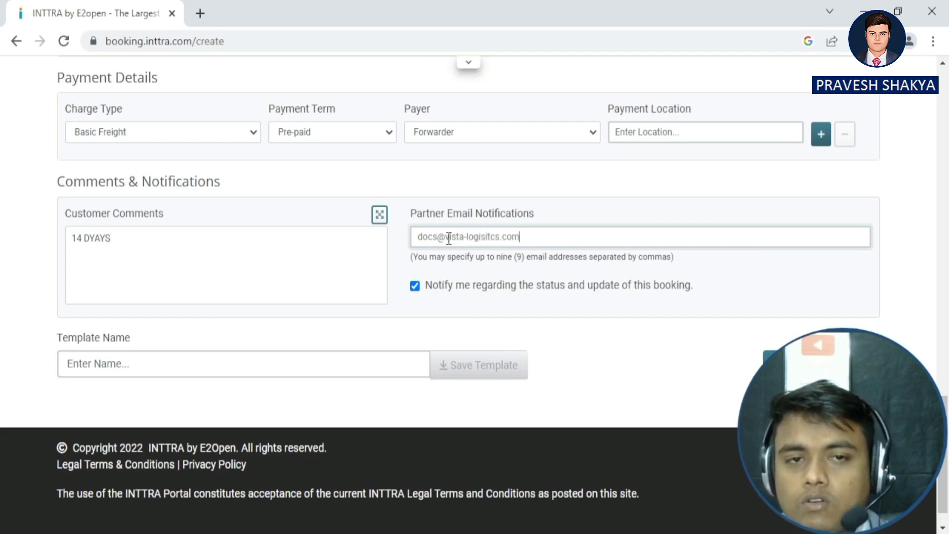
{"action": "type", "text": ", asdfasfat"}
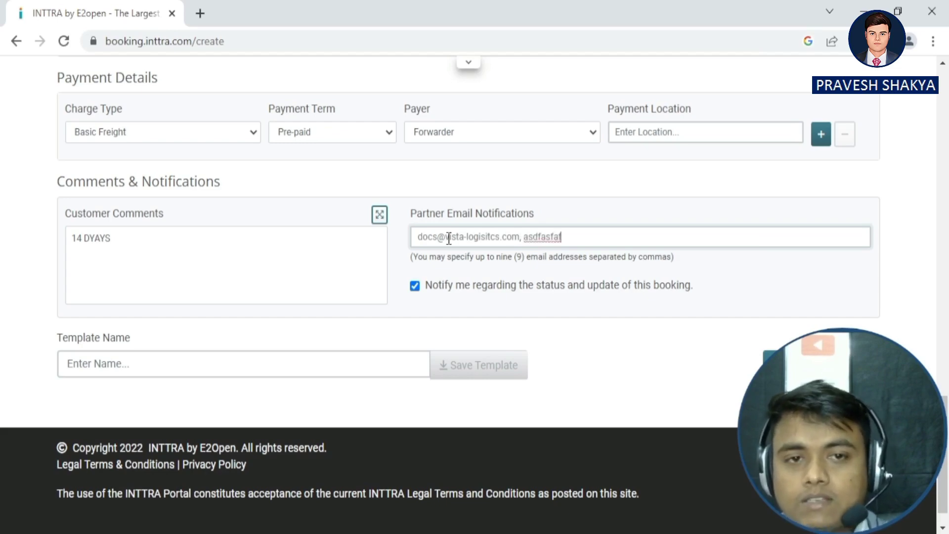
Name the template 'sdfaf' in the Template Name field.
{"action": "left_click", "coordinate": [251, 368]}
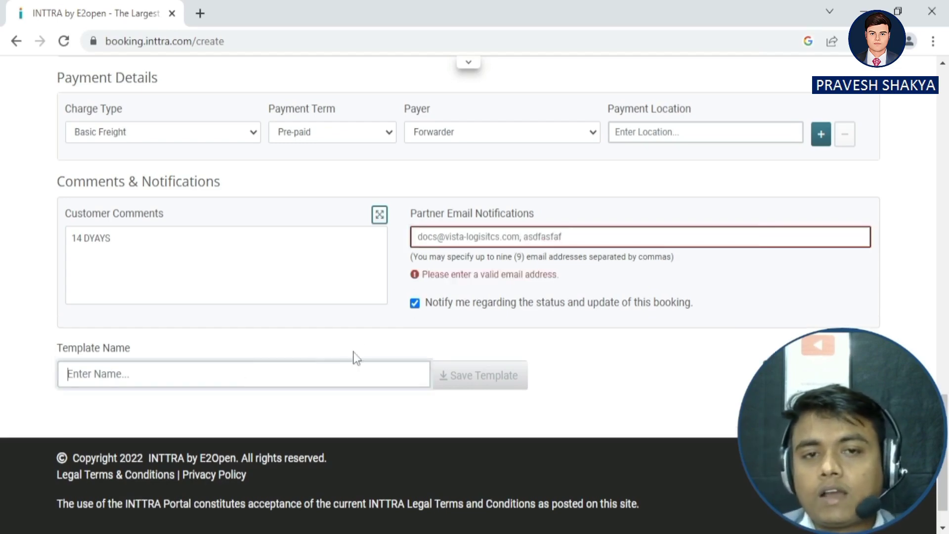
{"action": "scroll", "coordinate": [262, 292], "scroll_direction": "up", "scroll_amount": 15}
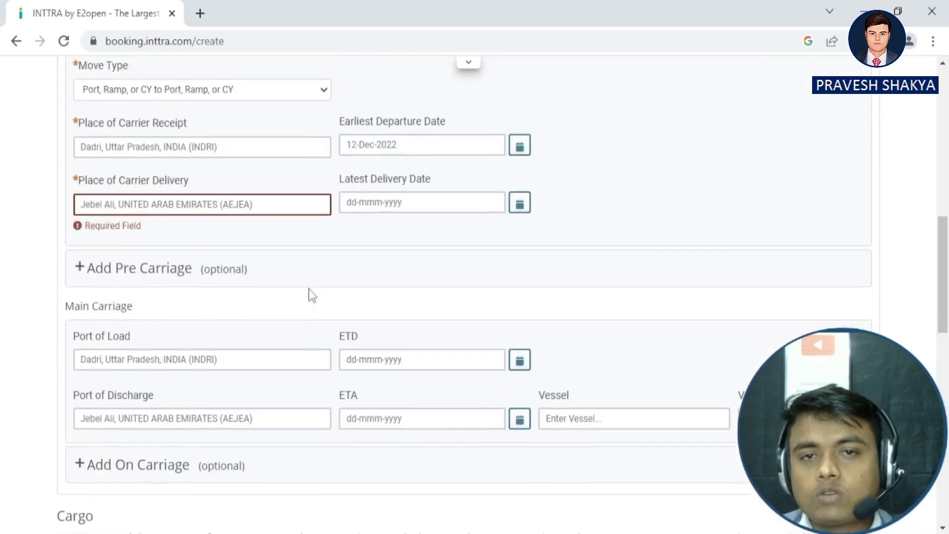
{"action": "scroll", "coordinate": [312, 295], "scroll_direction": "down", "scroll_amount": 15}
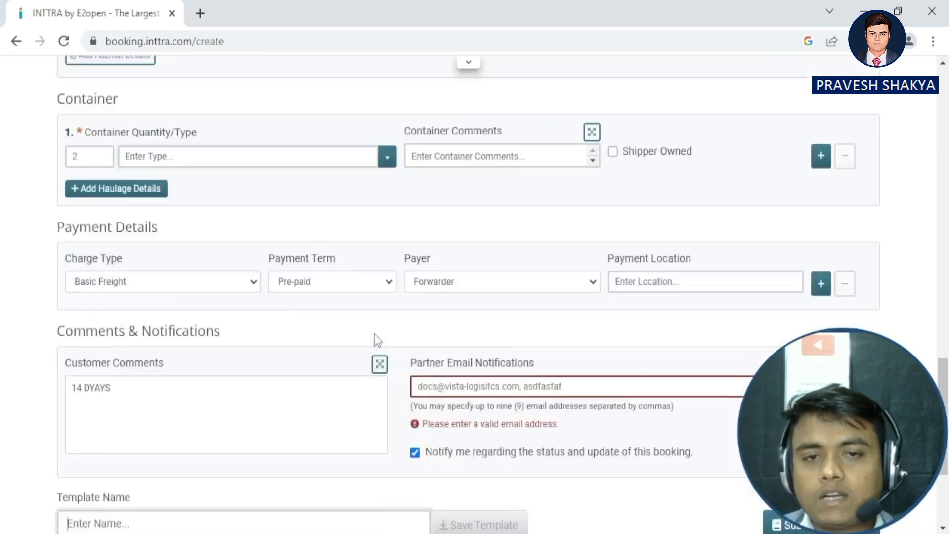
{"action": "type", "text": "sdfaf"}
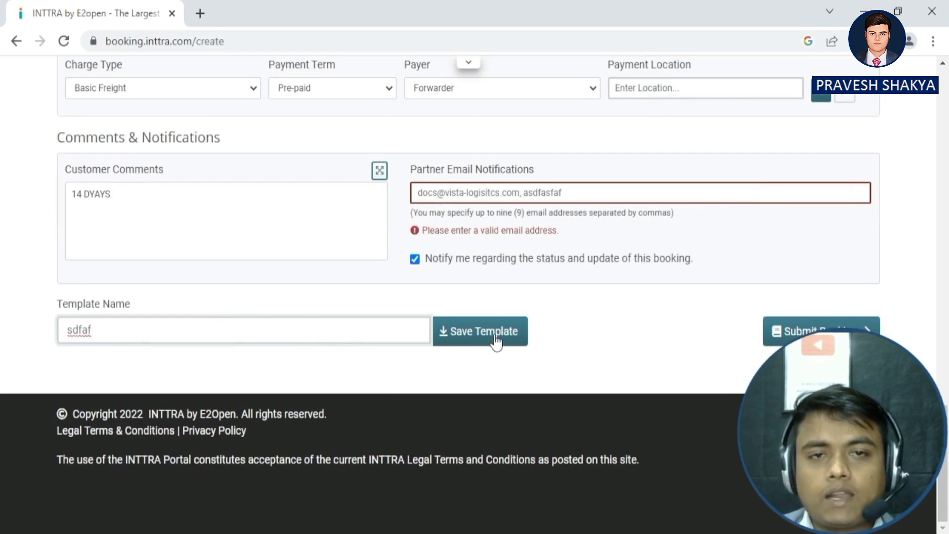
{"action": "scroll", "coordinate": [519, 361], "scroll_direction": "up", "scroll_amount": 2}
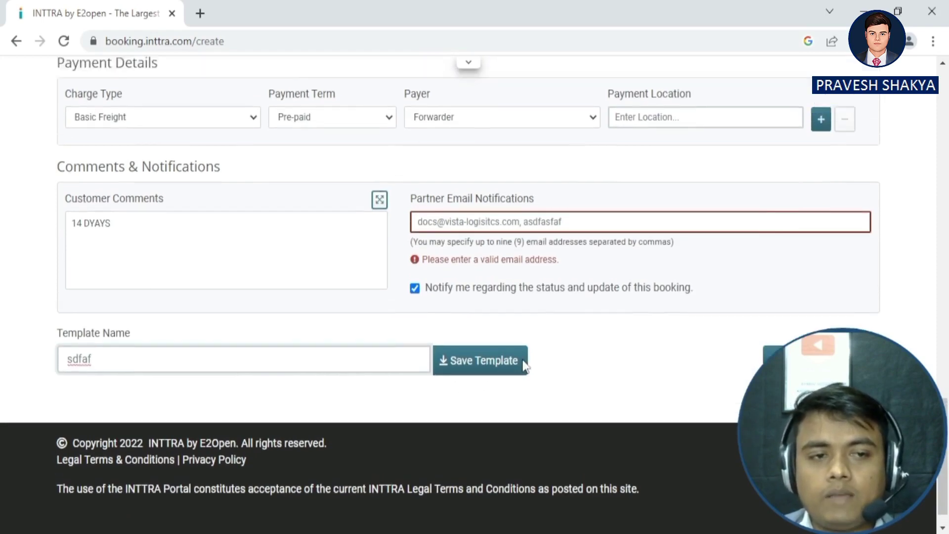
{"action": "scroll", "coordinate": [474, 296], "scroll_direction": "down", "scroll_amount": 2}
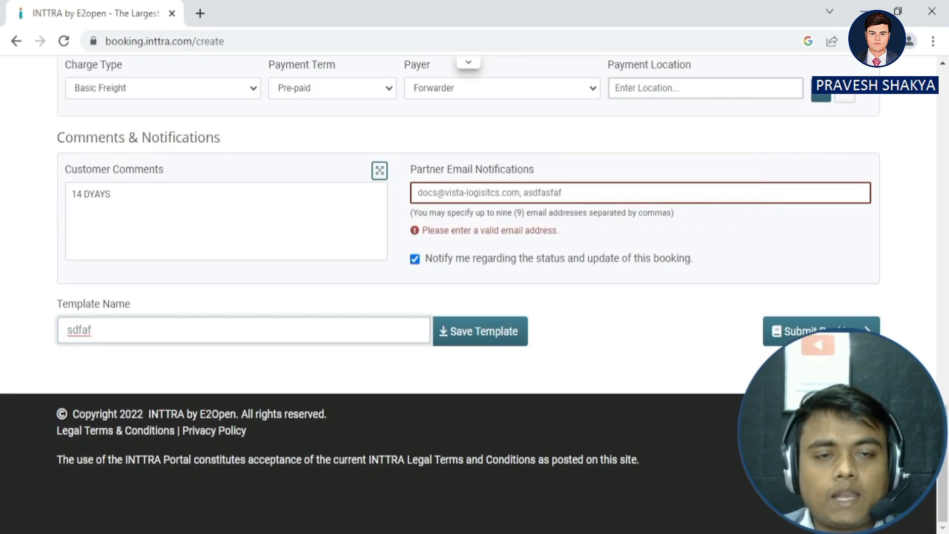
{"action": "scroll", "coordinate": [588, 380], "scroll_direction": "up", "scroll_amount": 15}
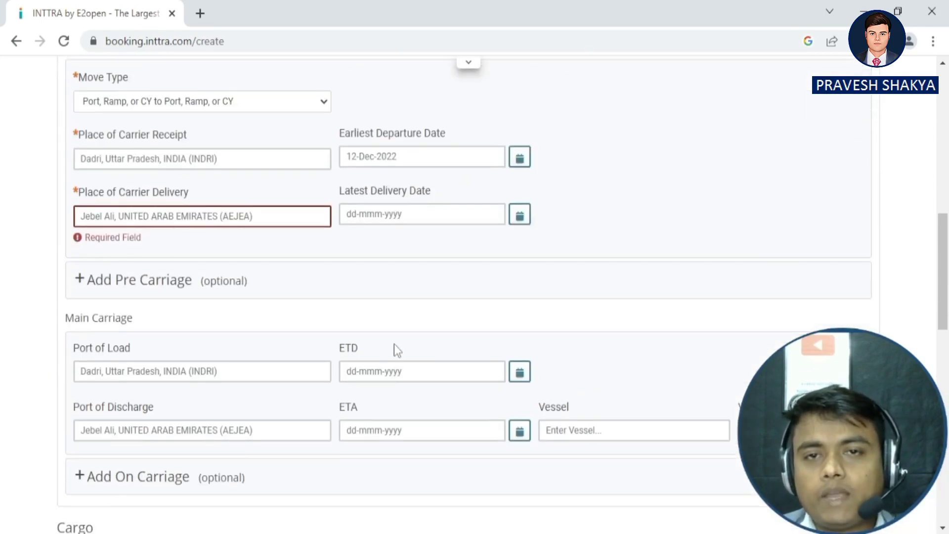
{"action": "scroll", "coordinate": [394, 349], "scroll_direction": "up", "scroll_amount": 10}
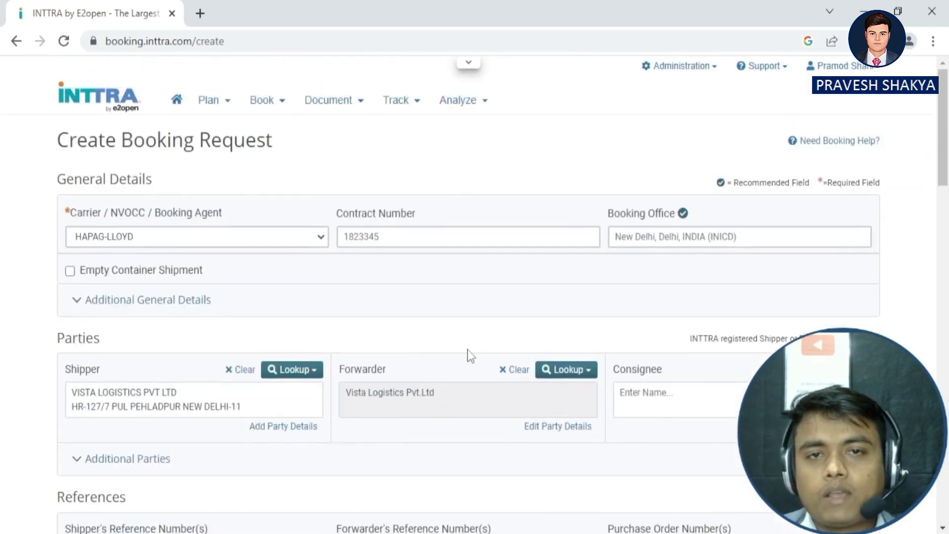
{"action": "scroll", "coordinate": [404, 343], "scroll_direction": "down", "scroll_amount": 20}
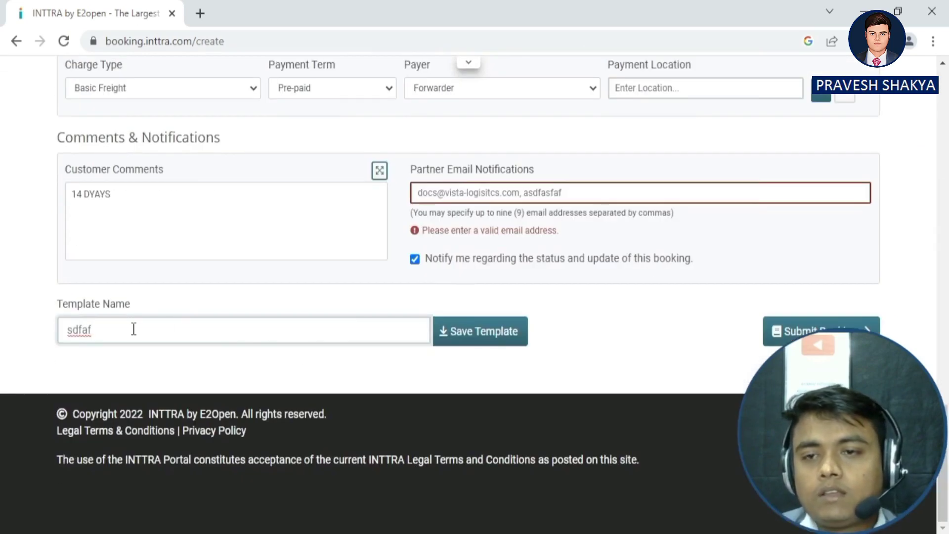
Try saving the template, check the Book menu, then review the flagged required fields.
{"action": "left_click", "coordinate": [482, 341]}
{"action": "scroll", "coordinate": [498, 336], "scroll_direction": "up", "scroll_amount": 15}
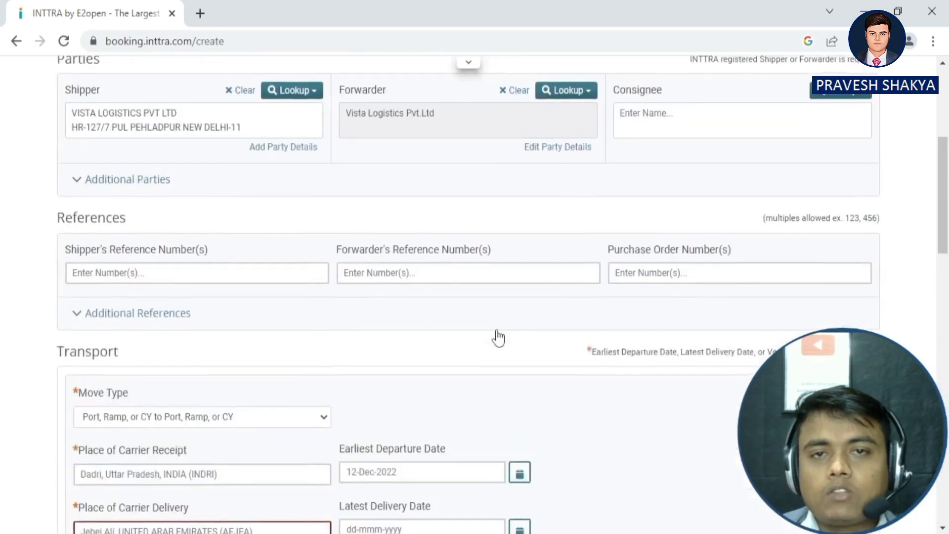
{"action": "left_click", "coordinate": [276, 102]}
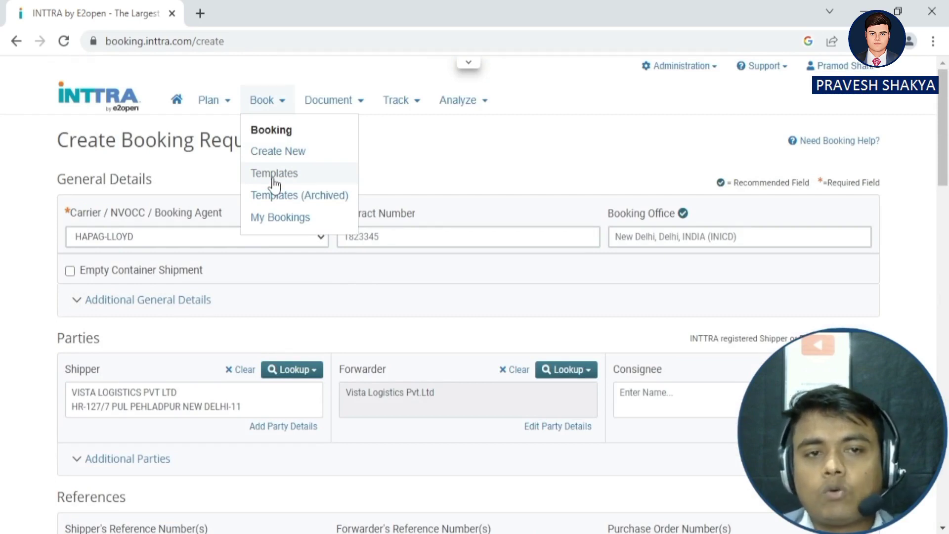
{"action": "left_click", "coordinate": [443, 241]}
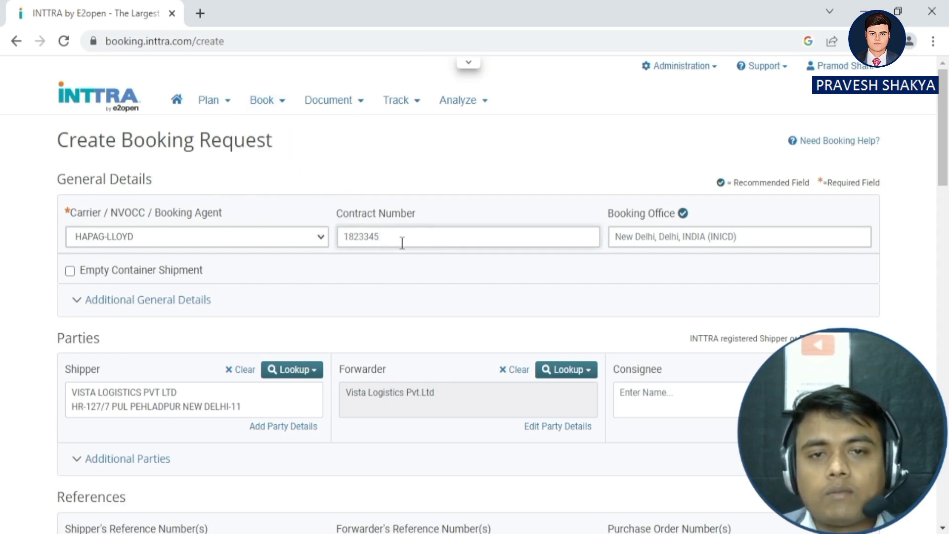
{"action": "scroll", "coordinate": [370, 262], "scroll_direction": "down", "scroll_amount": 5}
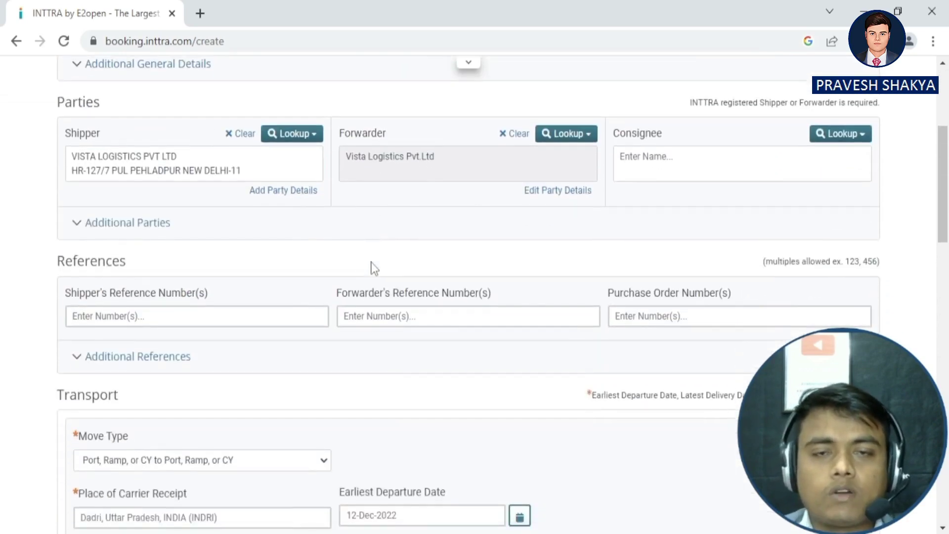
{"action": "scroll", "coordinate": [359, 280], "scroll_direction": "down", "scroll_amount": 18}
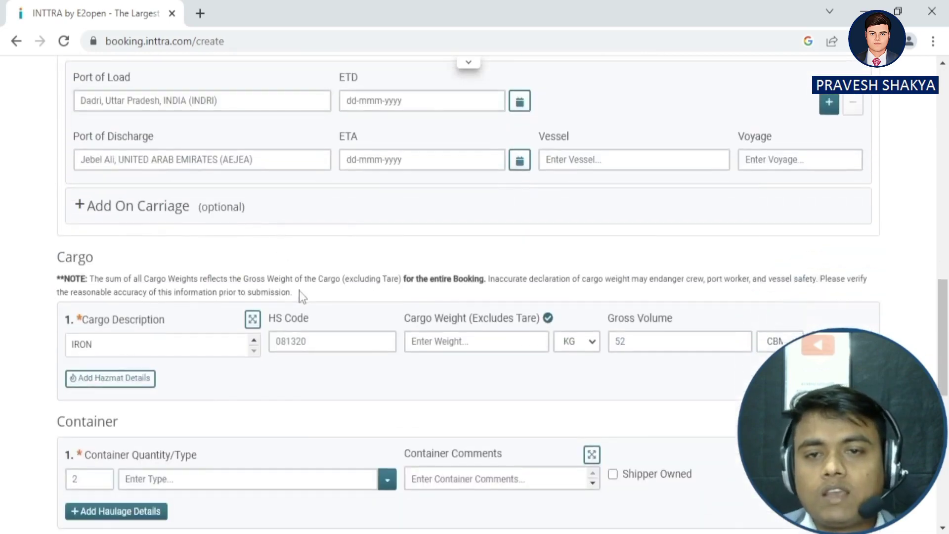